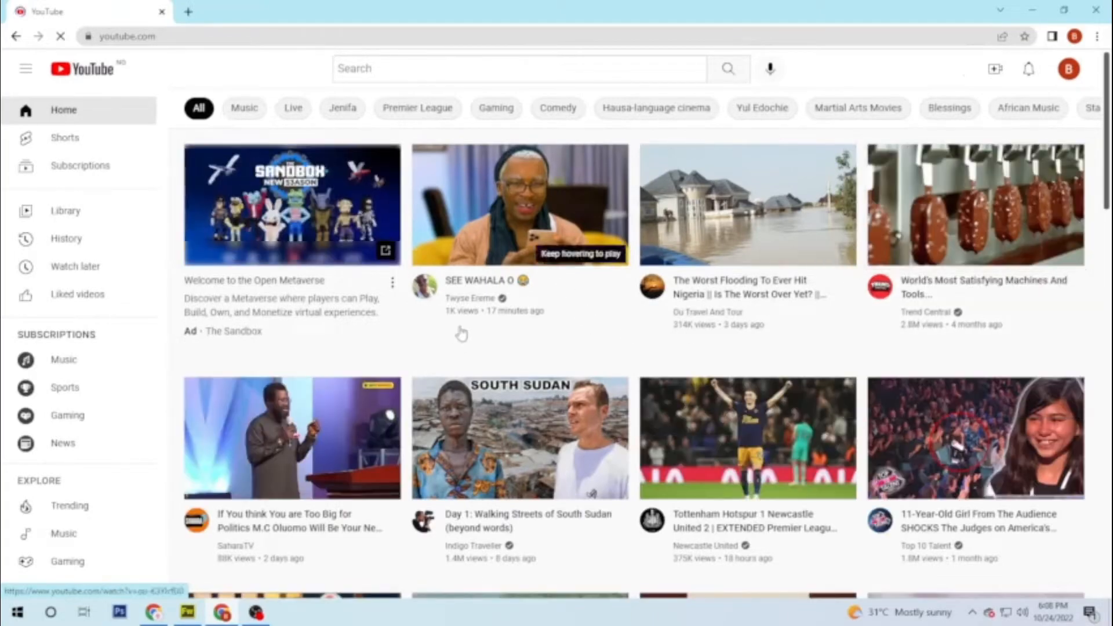
Step: Choose 'Create a channel' from the profile avatar's account menu
scroll(595, 324, "down", 10)
scroll(472, 364, "up", 3)
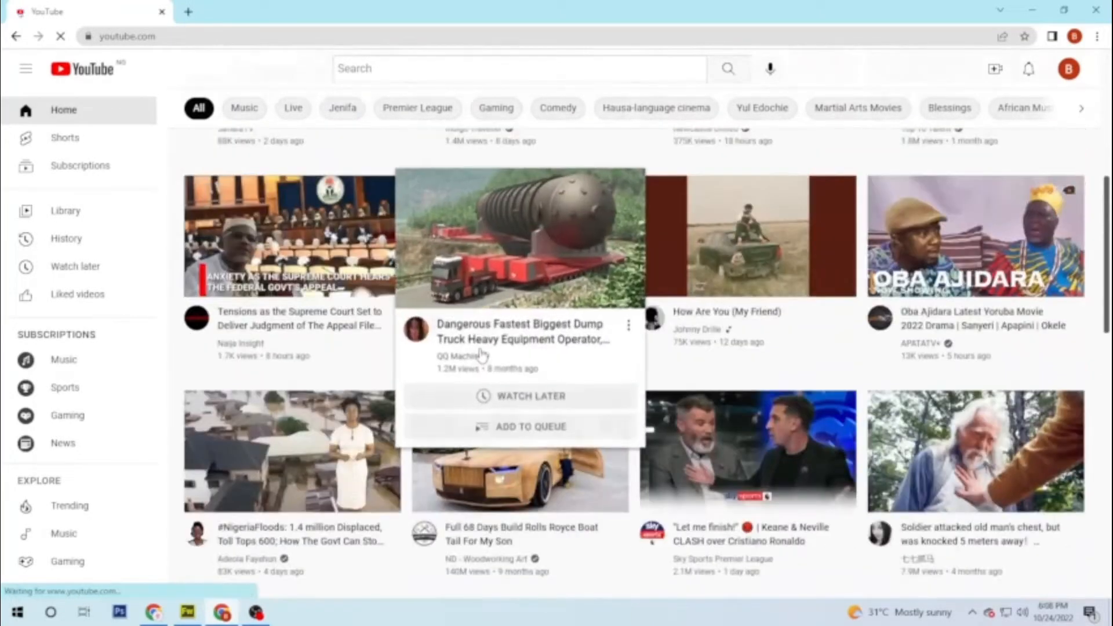
scroll(499, 345, "up", 8)
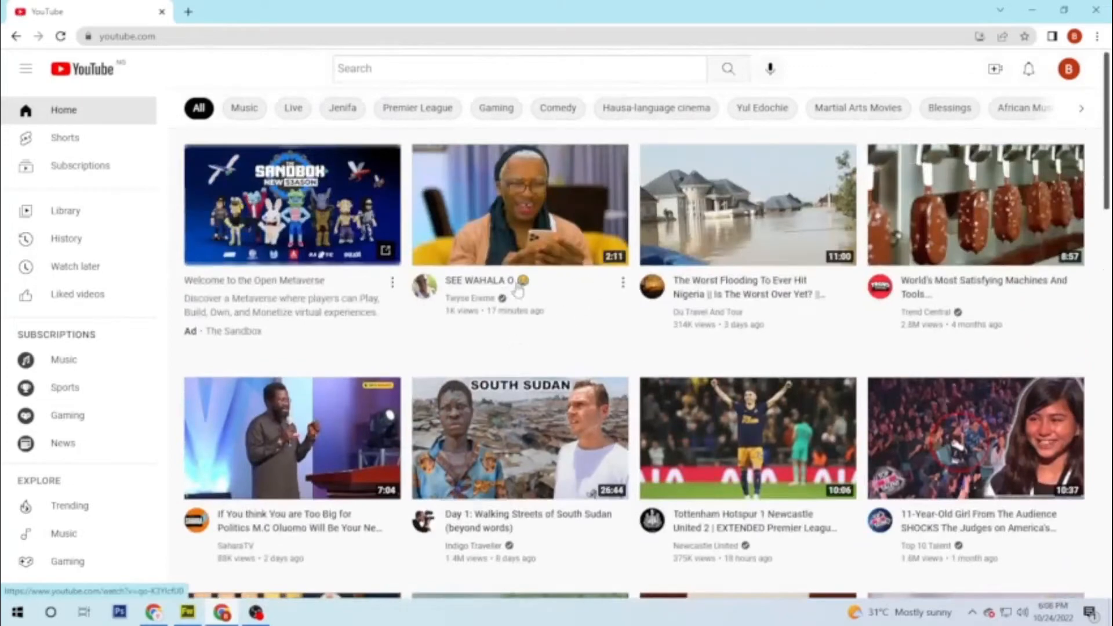
left_click(1069, 69)
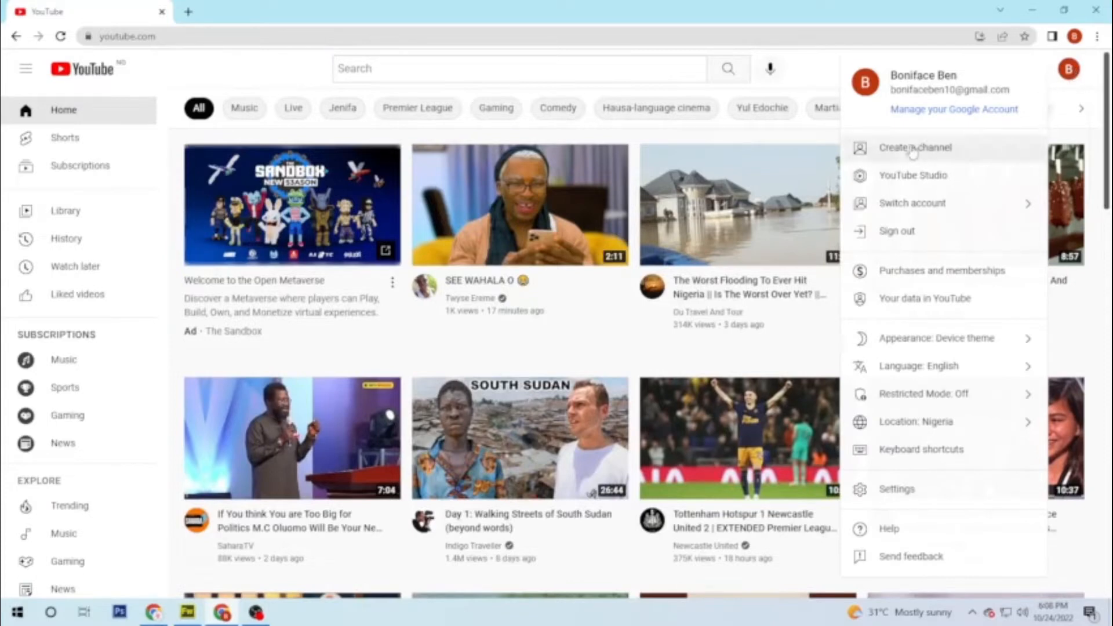
left_click(930, 154)
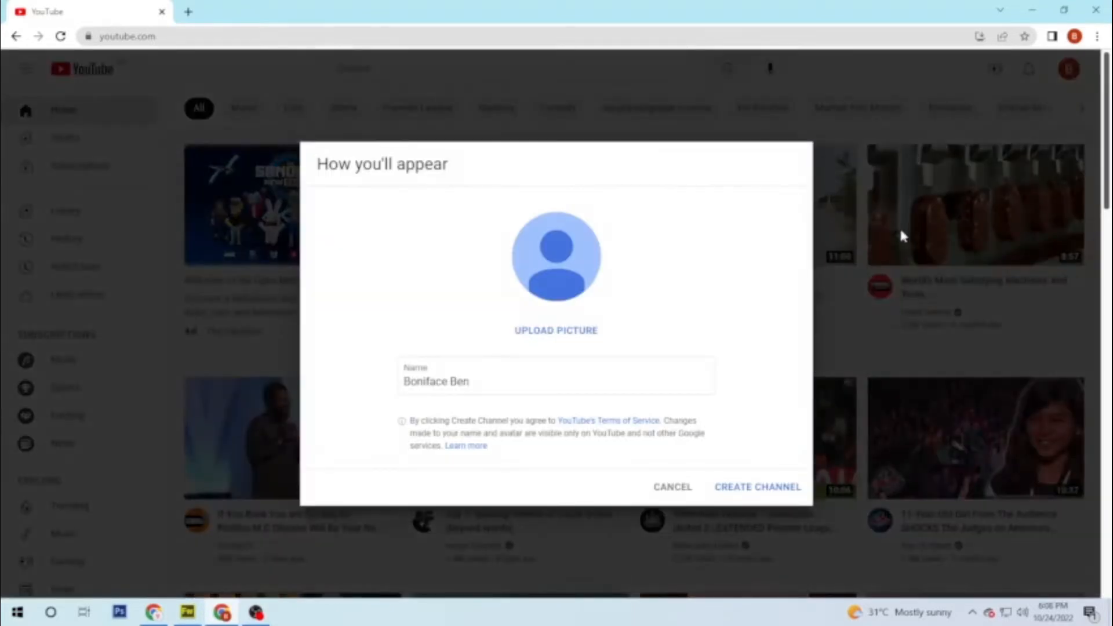
Step: Replace the prefilled name with TECH MONSTER and create the channel
left_click_drag(502, 397, 390, 402)
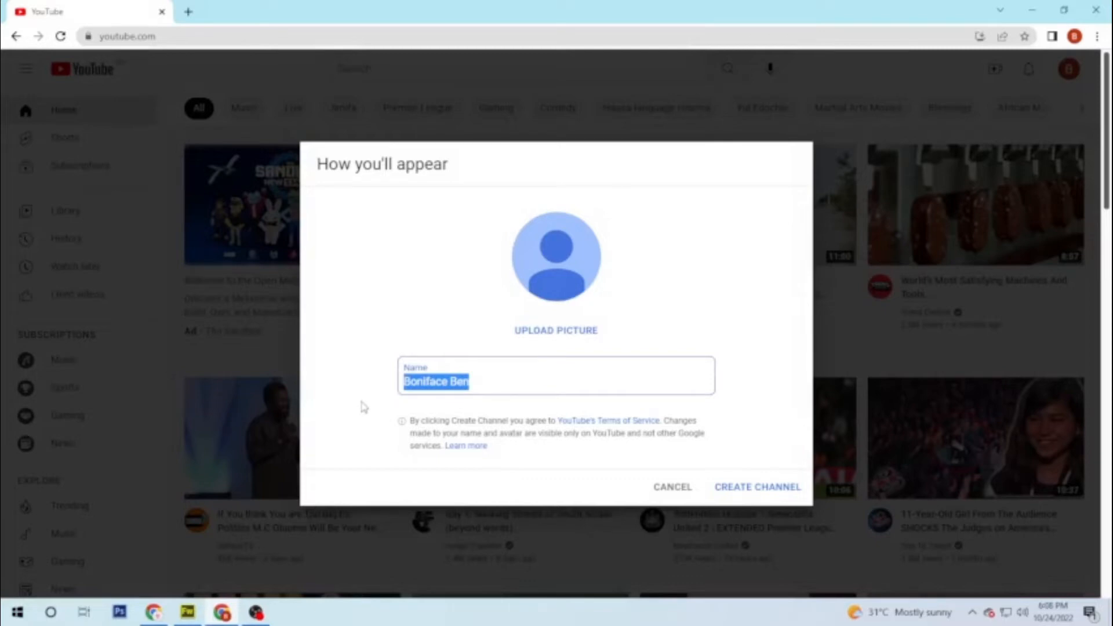
type("TECH MONSTER")
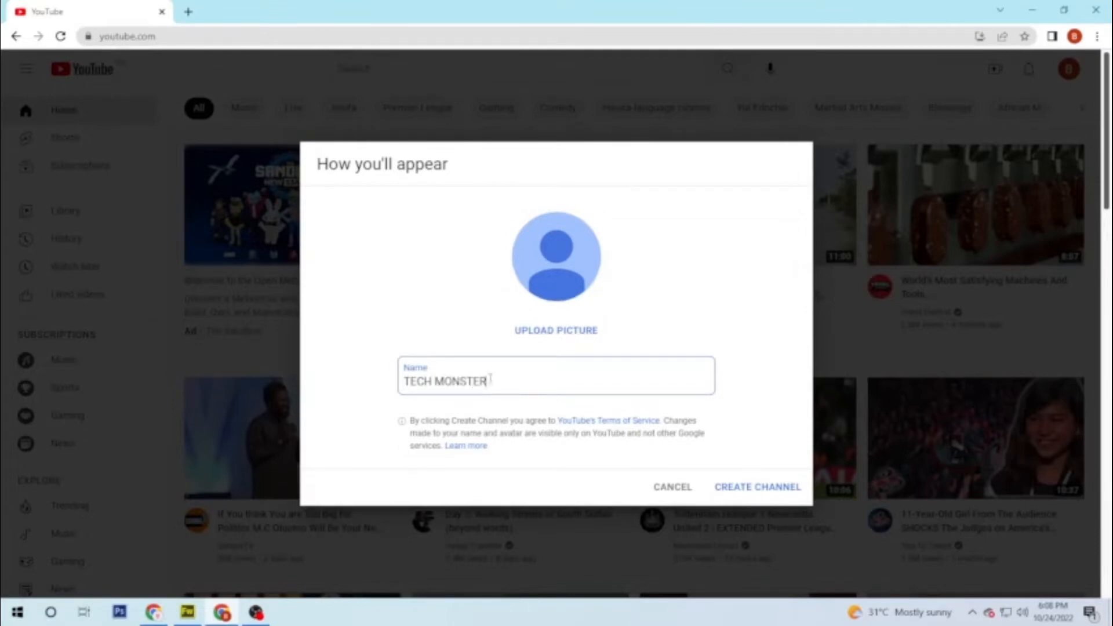
left_click_drag(490, 380, 399, 387)
left_click(722, 323)
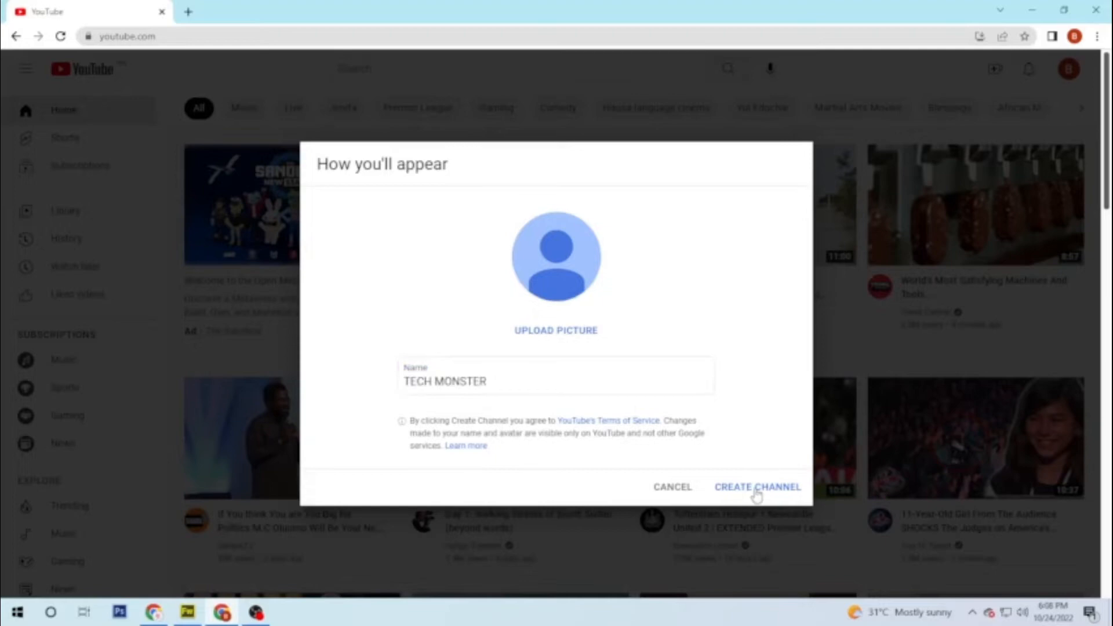
left_click(761, 492)
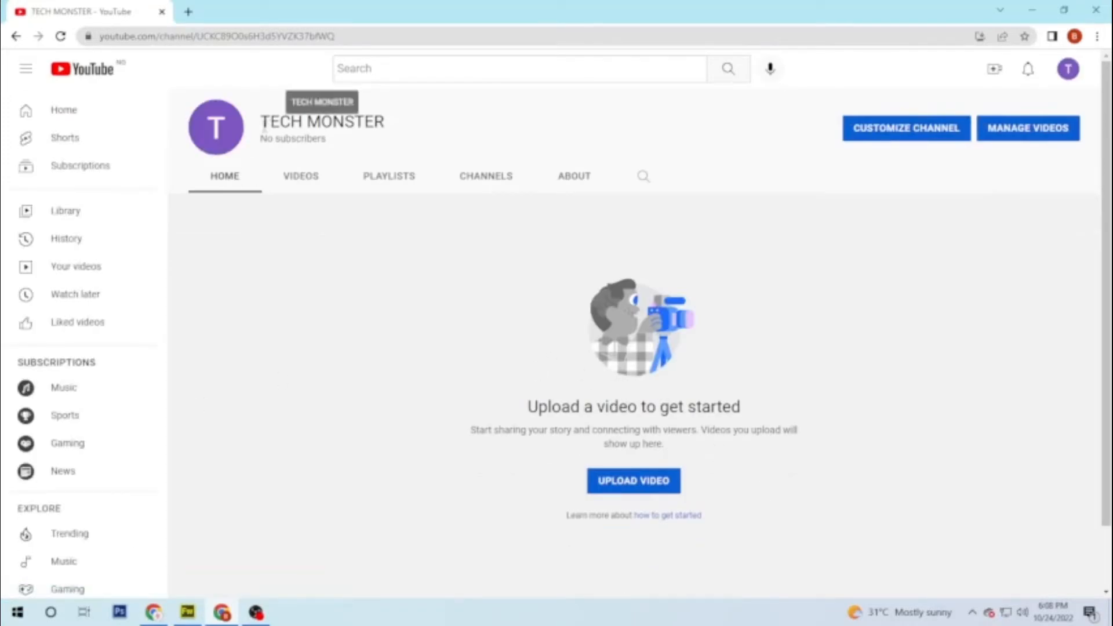
left_click_drag(259, 122, 472, 119)
left_click(303, 134)
left_click_drag(260, 138, 460, 142)
left_click(444, 167)
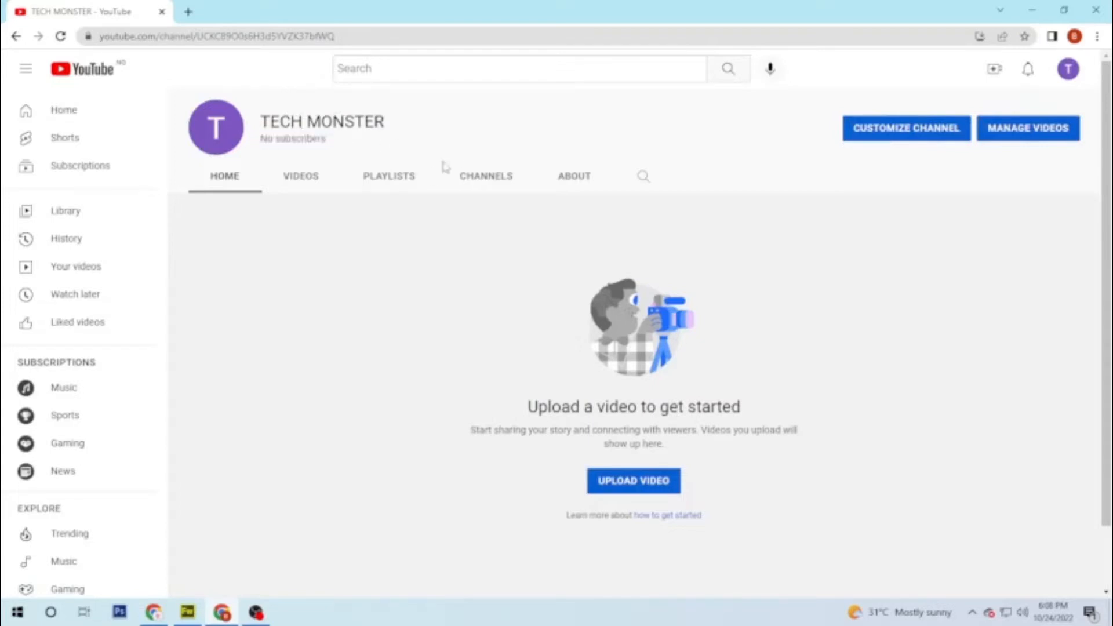
left_click(316, 179)
left_click(397, 185)
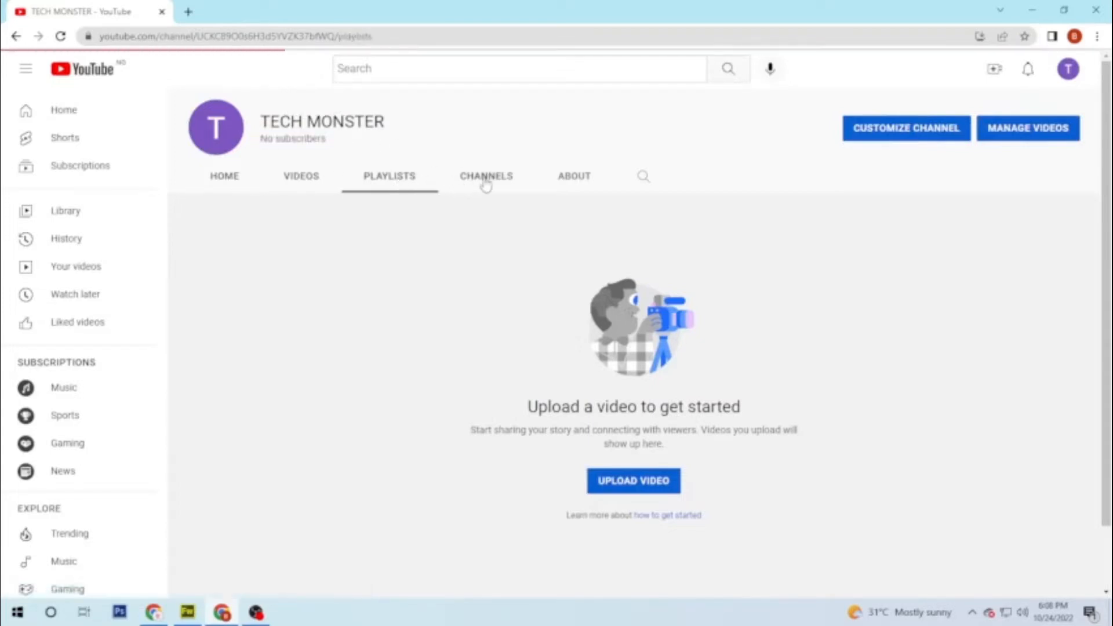
left_click(487, 180)
left_click(583, 185)
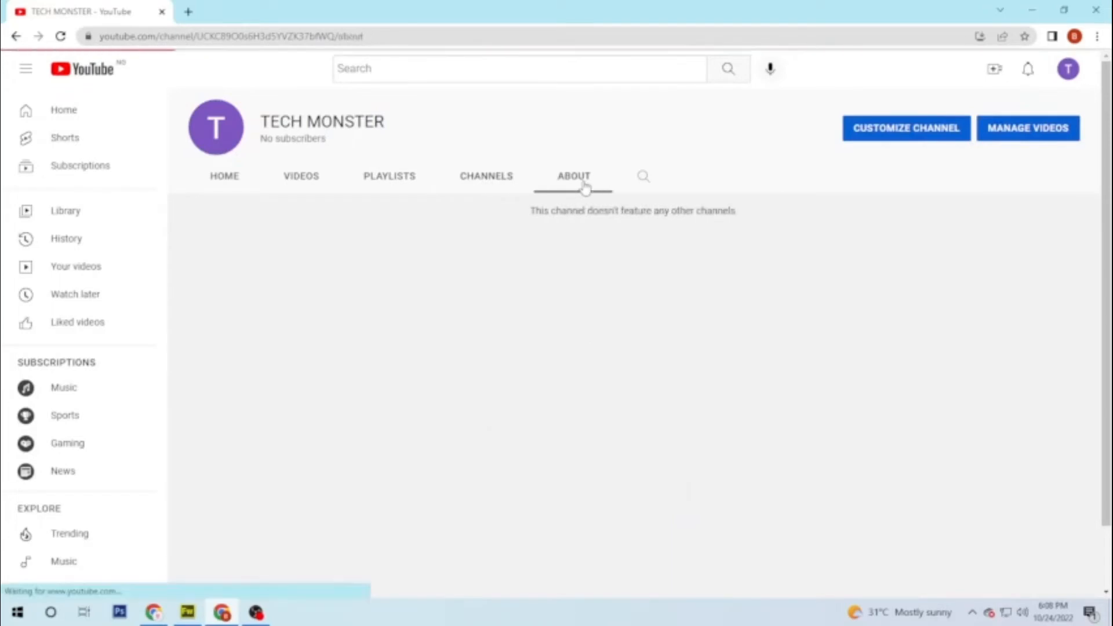
left_click(225, 182)
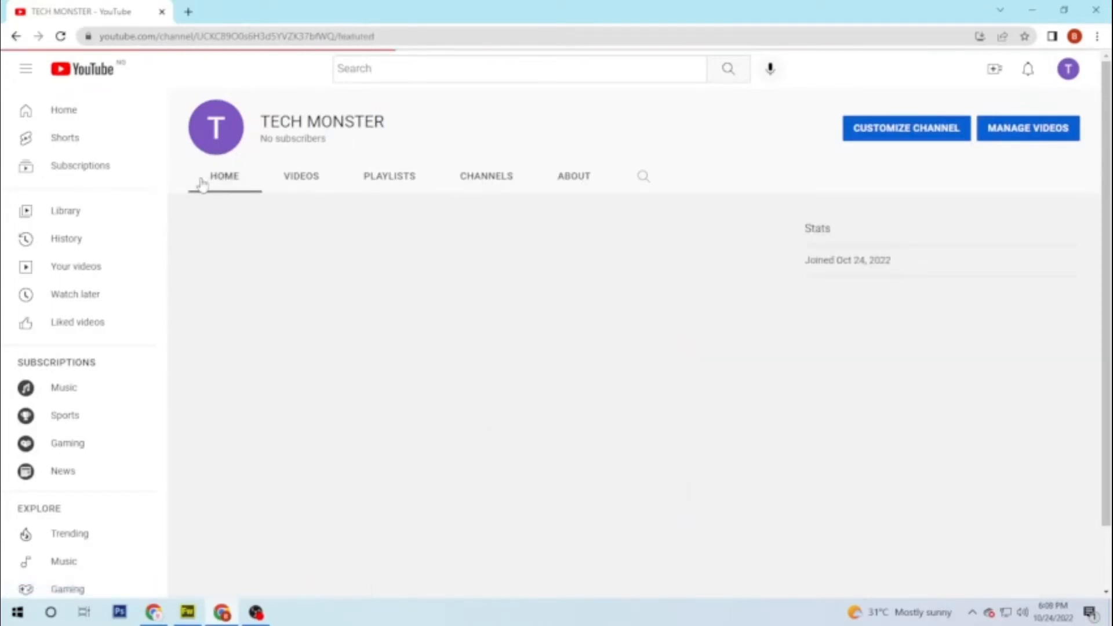
scroll(79, 316, "down", 5)
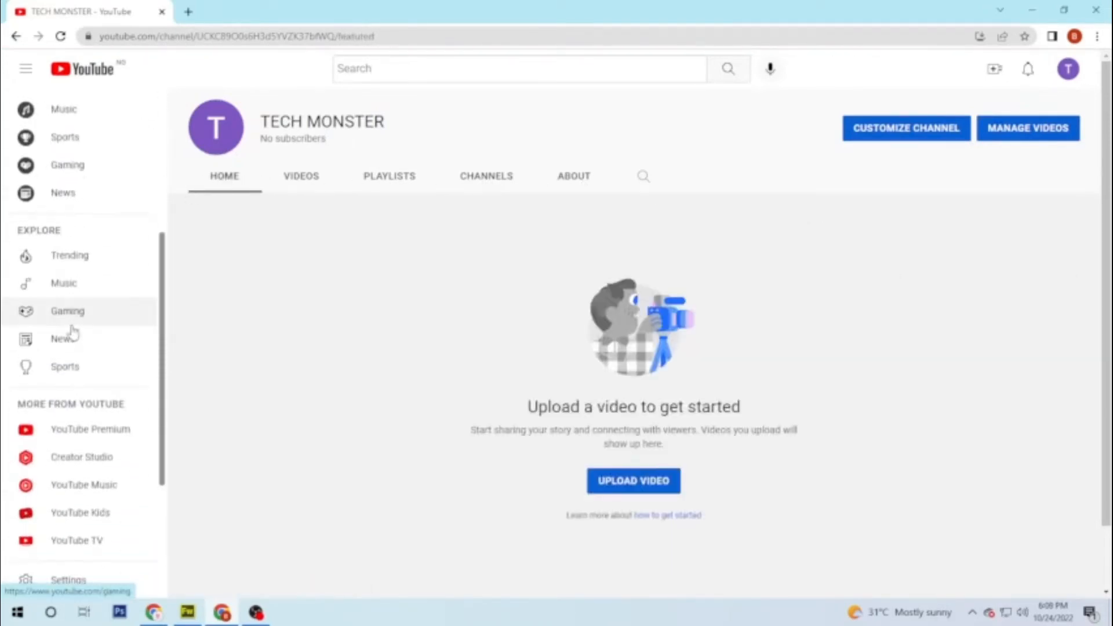
scroll(72, 332, "down", 3)
scroll(72, 331, "up", 3)
scroll(72, 331, "up", 5)
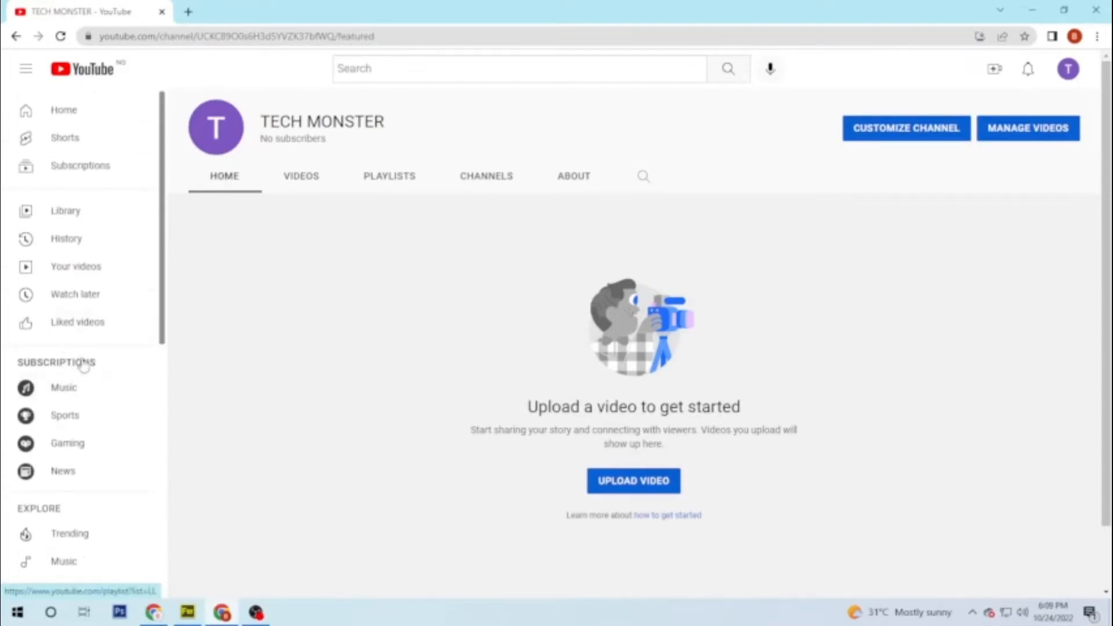
scroll(380, 283, "down", 1)
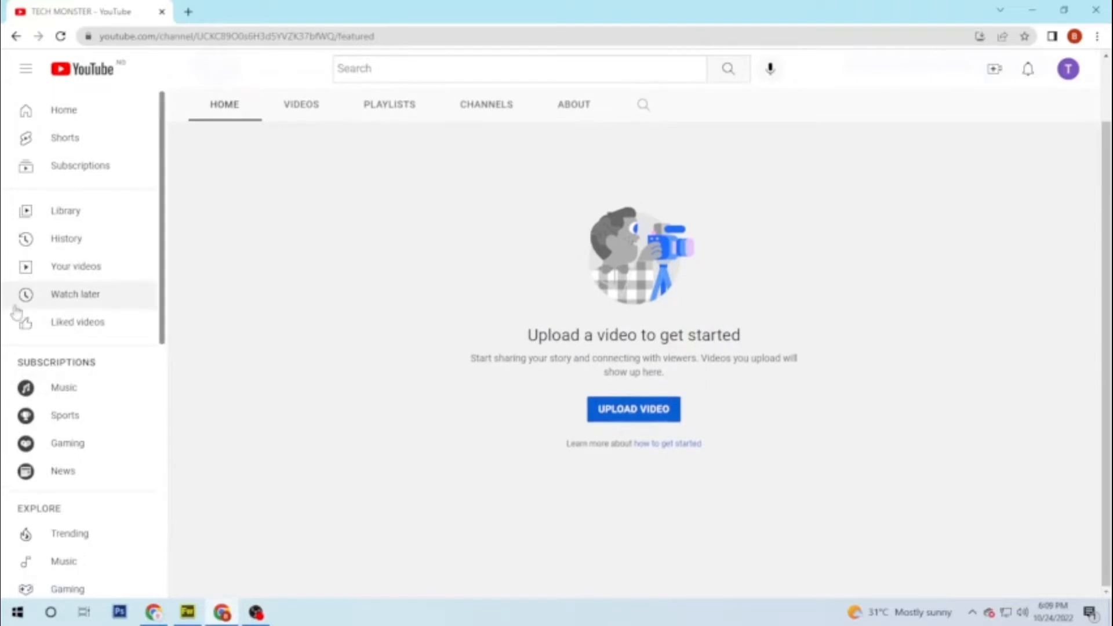
scroll(35, 318, "down", 2)
scroll(41, 328, "down", 2)
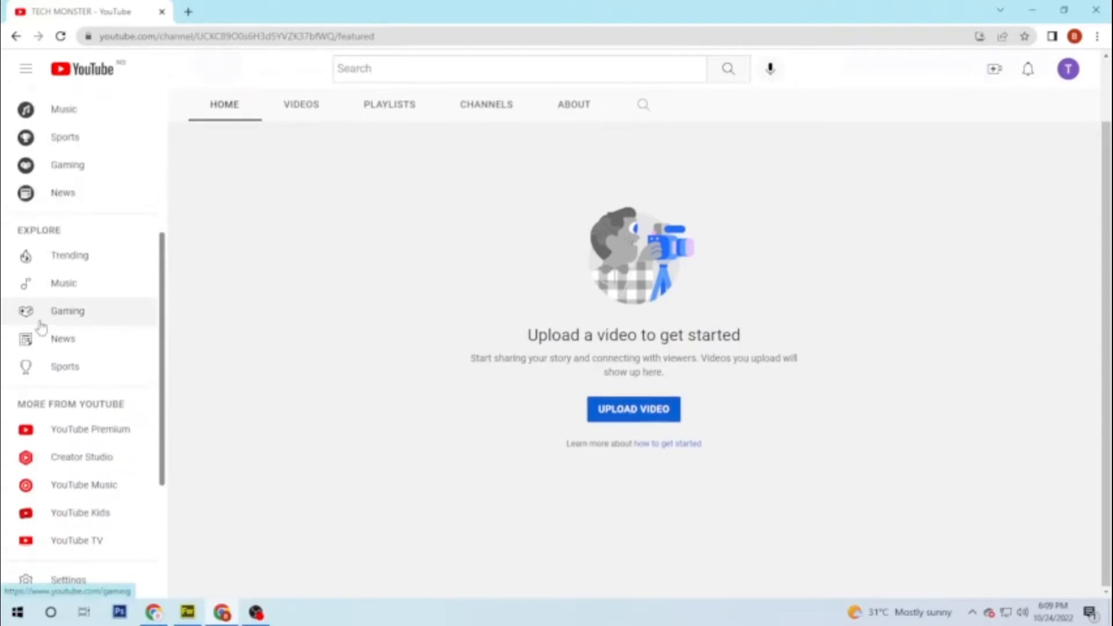
scroll(41, 327, "down", 3)
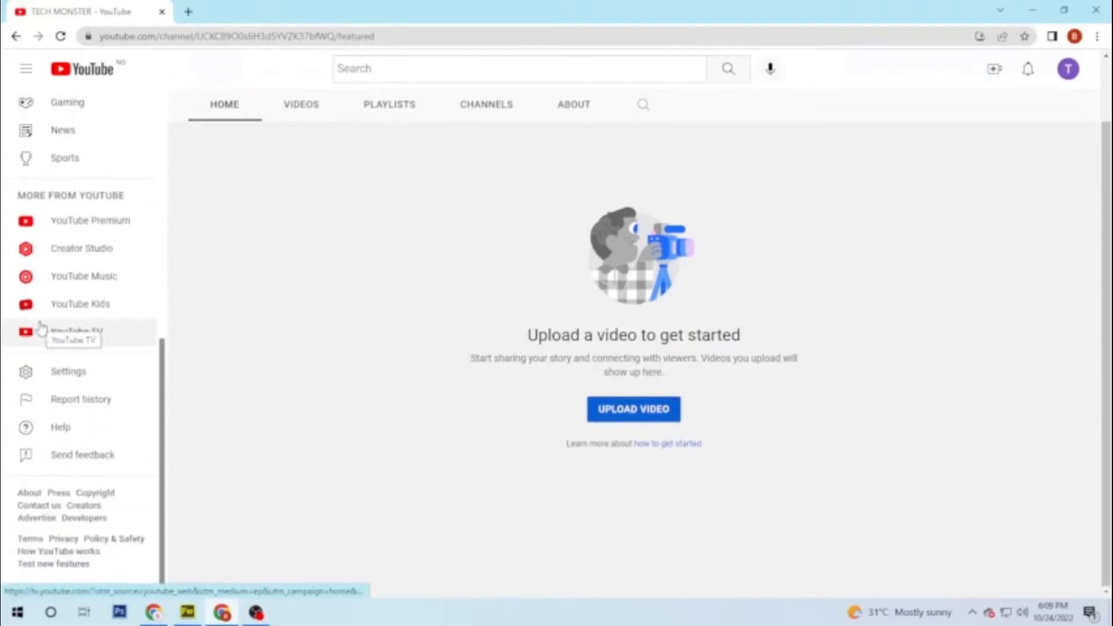
Step: Open Settings and view the channel's 'Channel status and features' eligibility
left_click(63, 375)
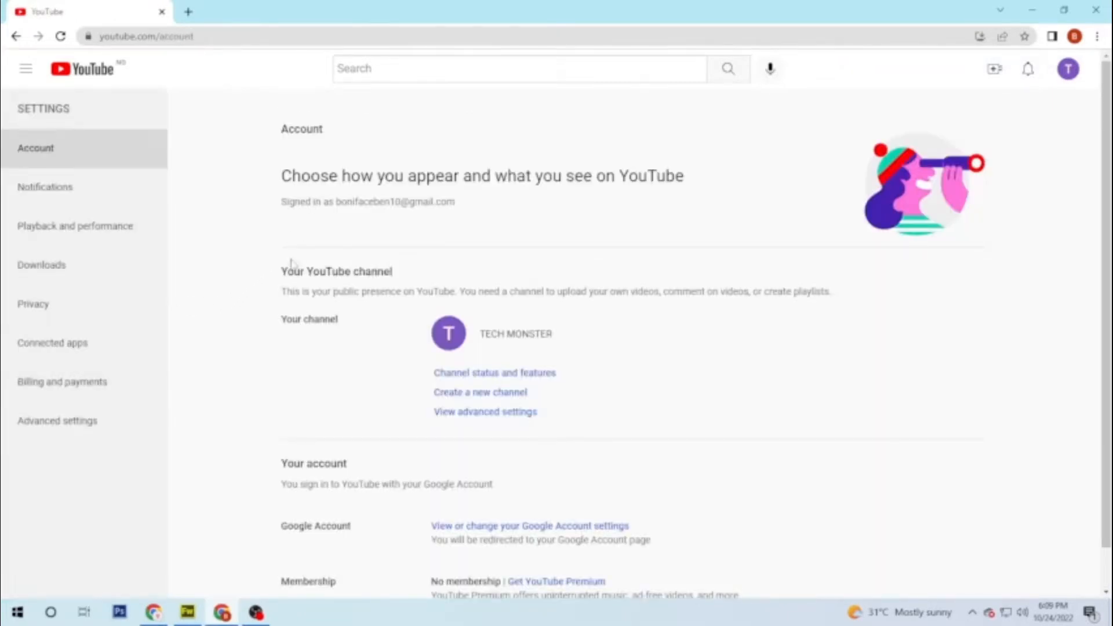
scroll(341, 368, "down", 1)
scroll(359, 374, "up", 1)
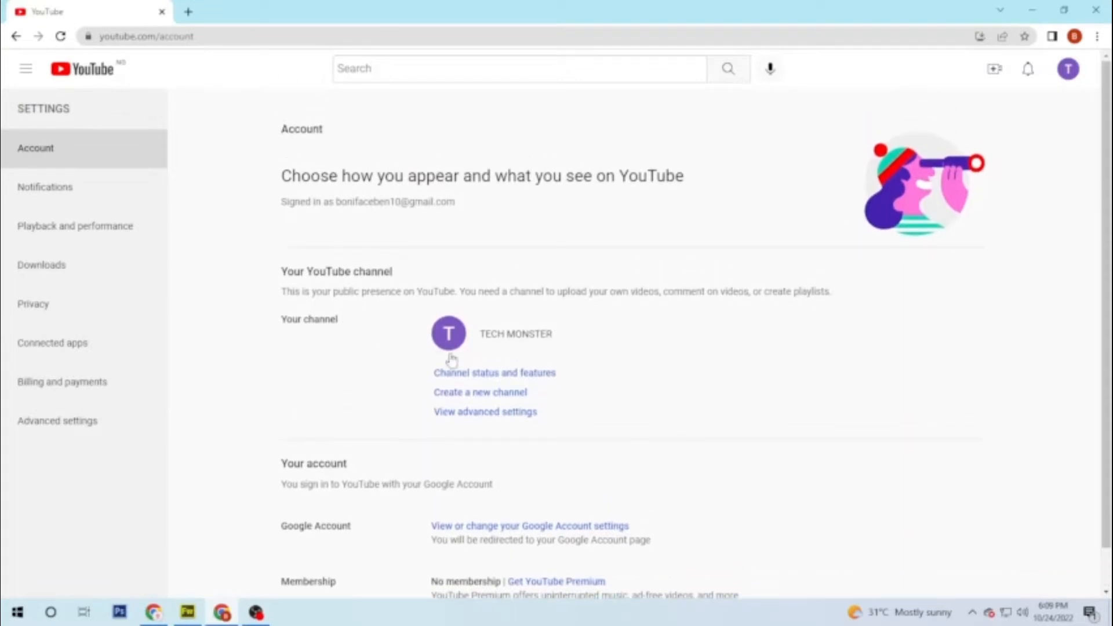
left_click(489, 374)
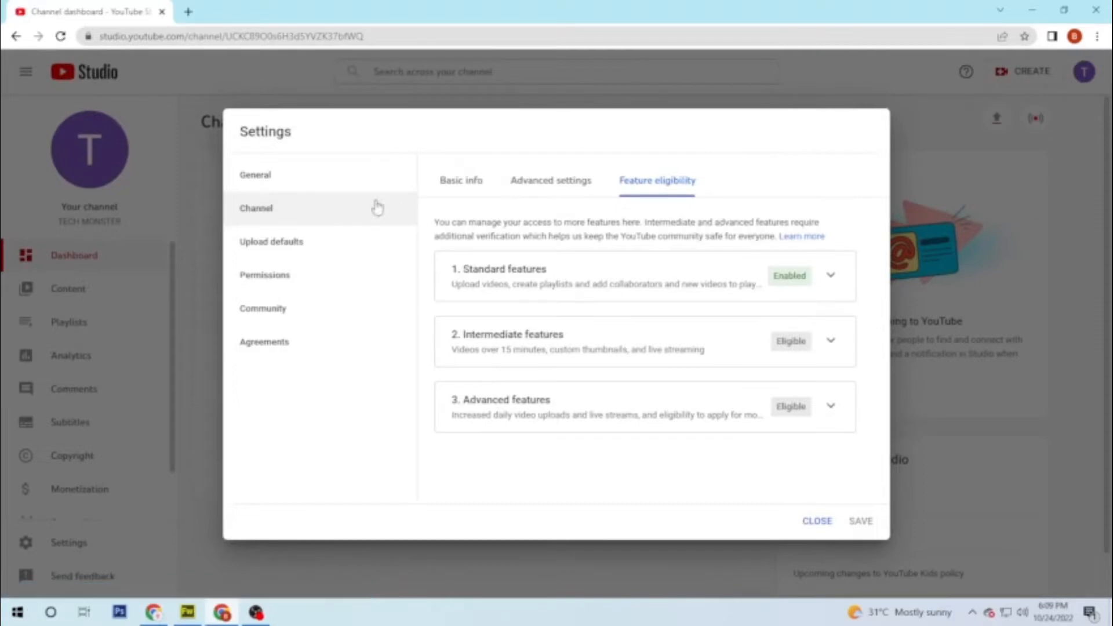
Step: Choose Nigeria as the country of residence in Channel basic info
left_click(449, 182)
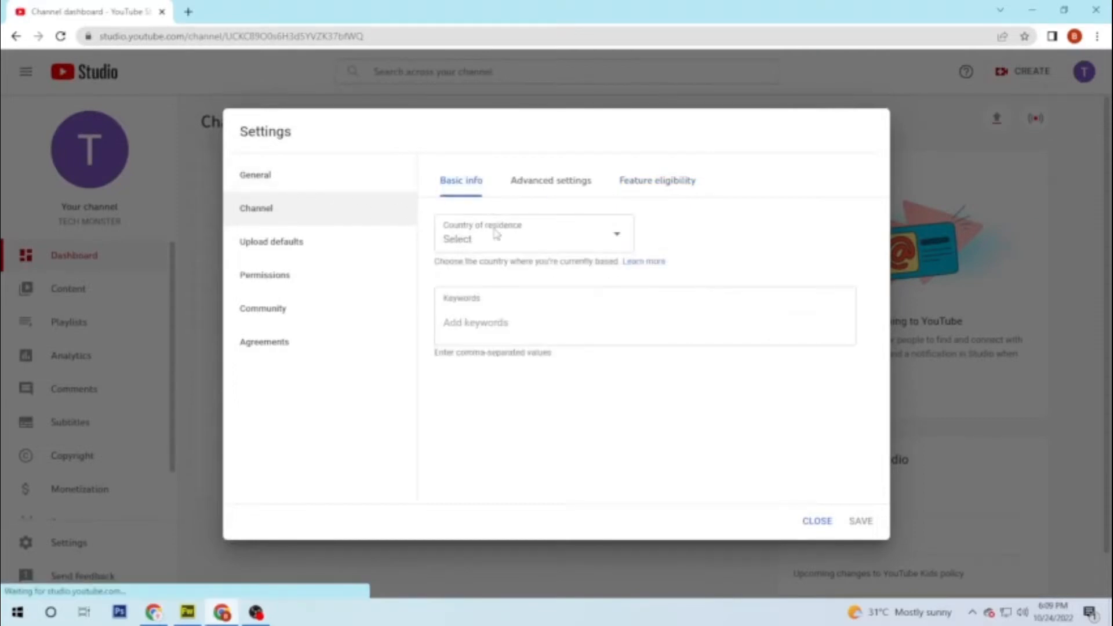
left_click(490, 245)
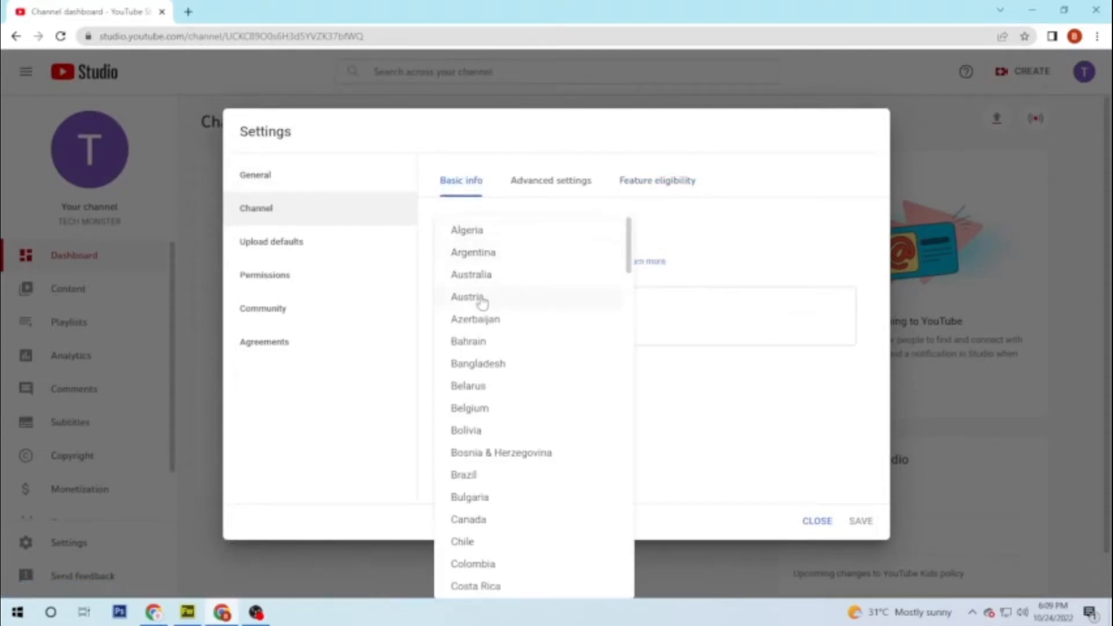
scroll(490, 330, "down", 6)
scroll(490, 330, "down", 15)
scroll(490, 331, "up", 4)
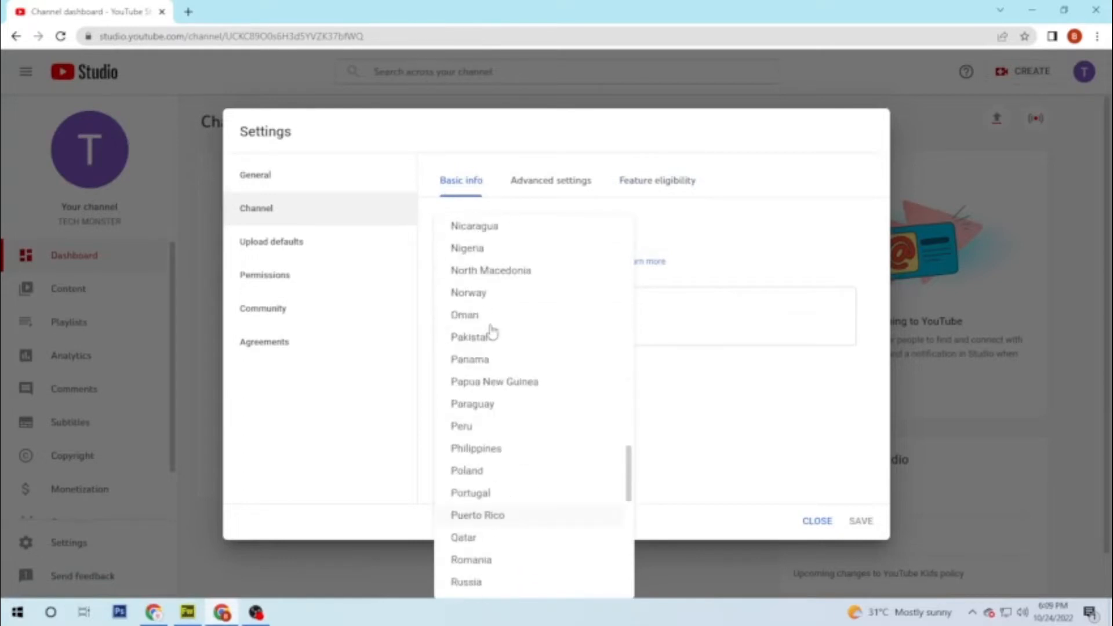
left_click(467, 264)
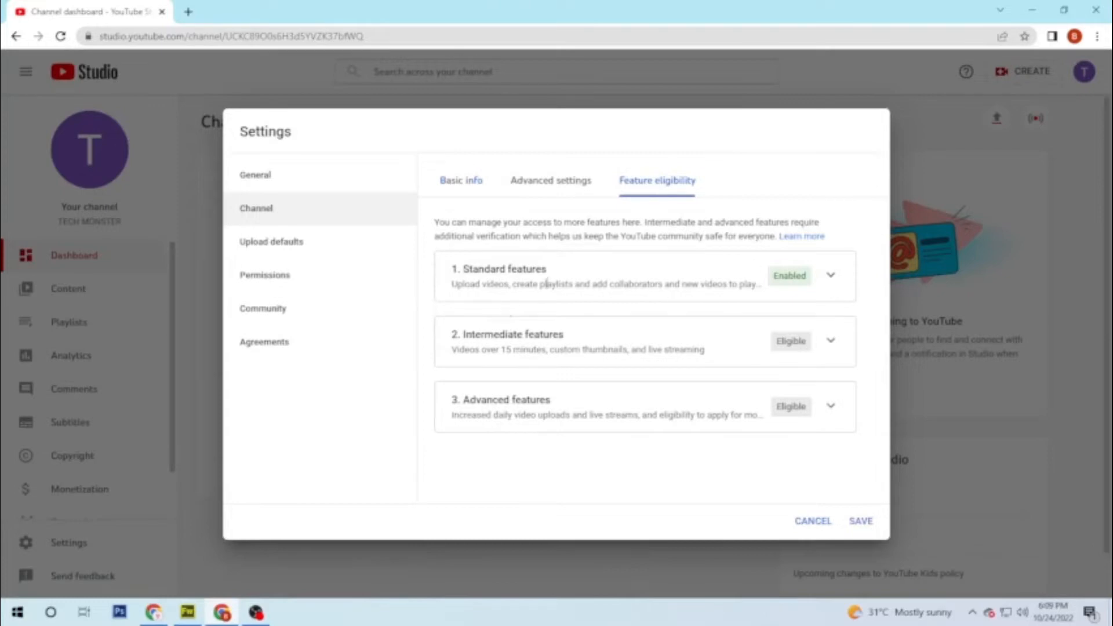
Step: Look over the Permissions and General settings, then return to Channel basic info
left_click_drag(556, 280, 451, 268)
left_click(390, 286)
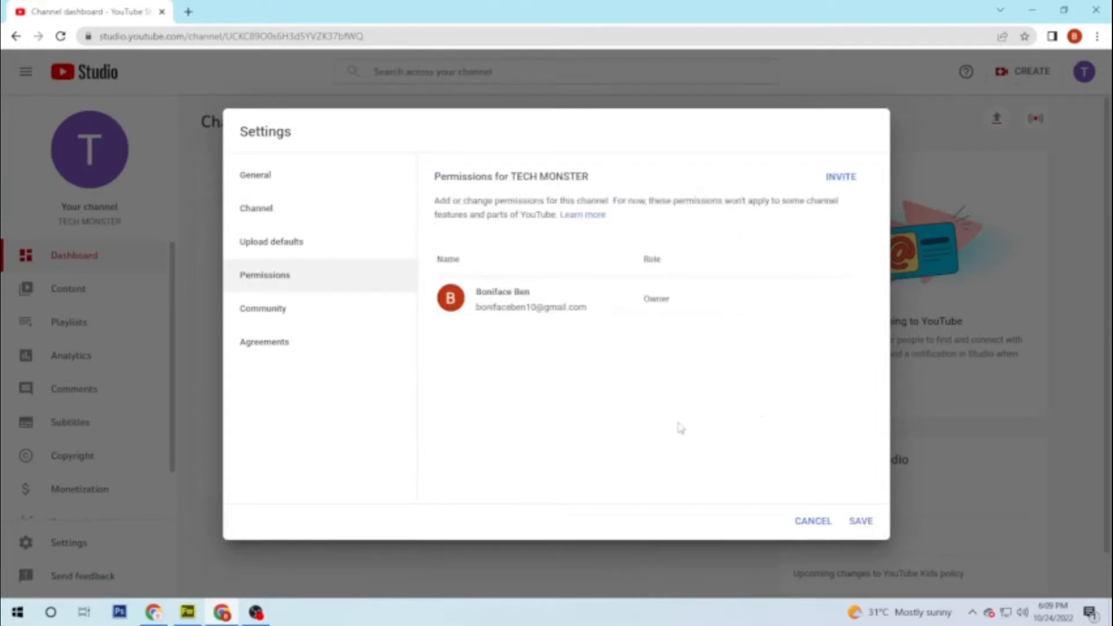
left_click(266, 176)
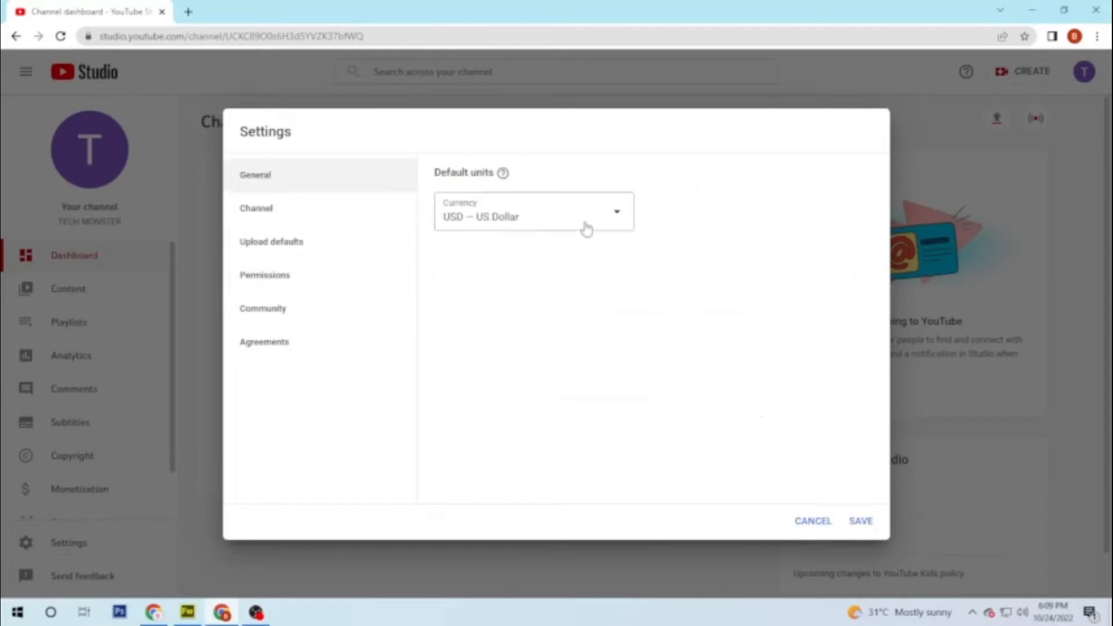
left_click(271, 218)
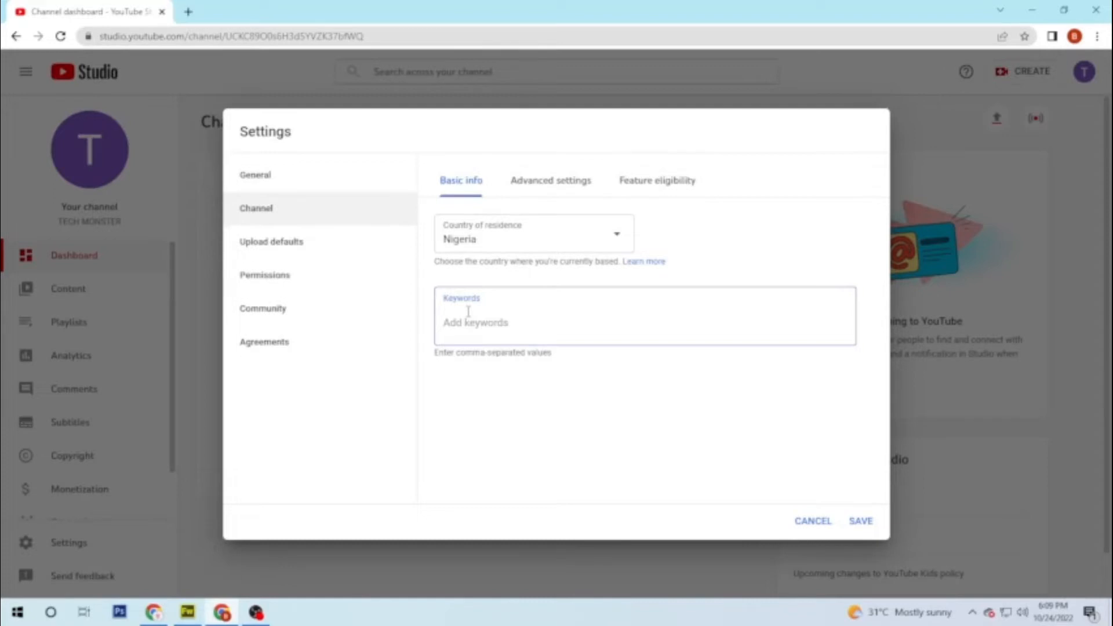
Step: Enter the channel keywords tech new, tech tutorials and how to
type("te")
type("ch new, tech tutorials, how to")
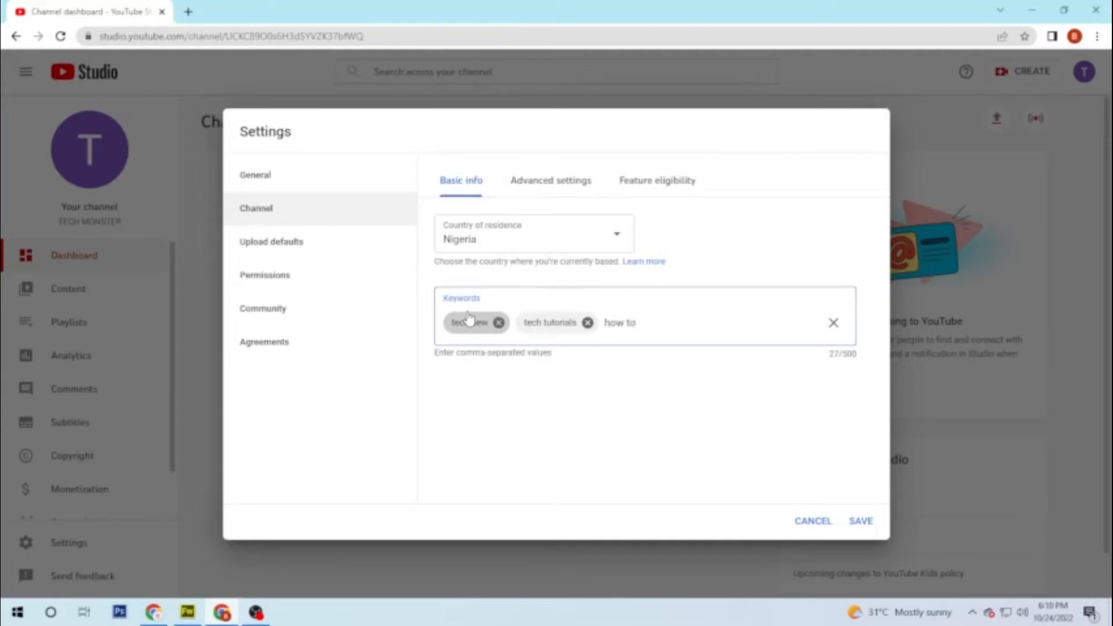
type(",")
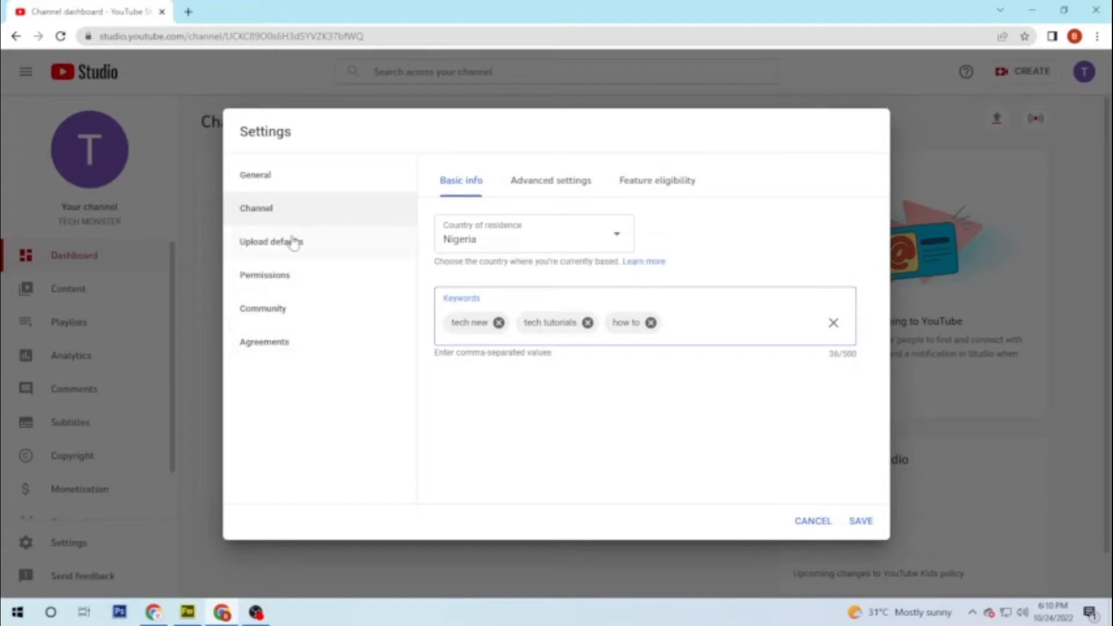
Step: In Advanced settings, set the channel as not made for kids
left_click(540, 182)
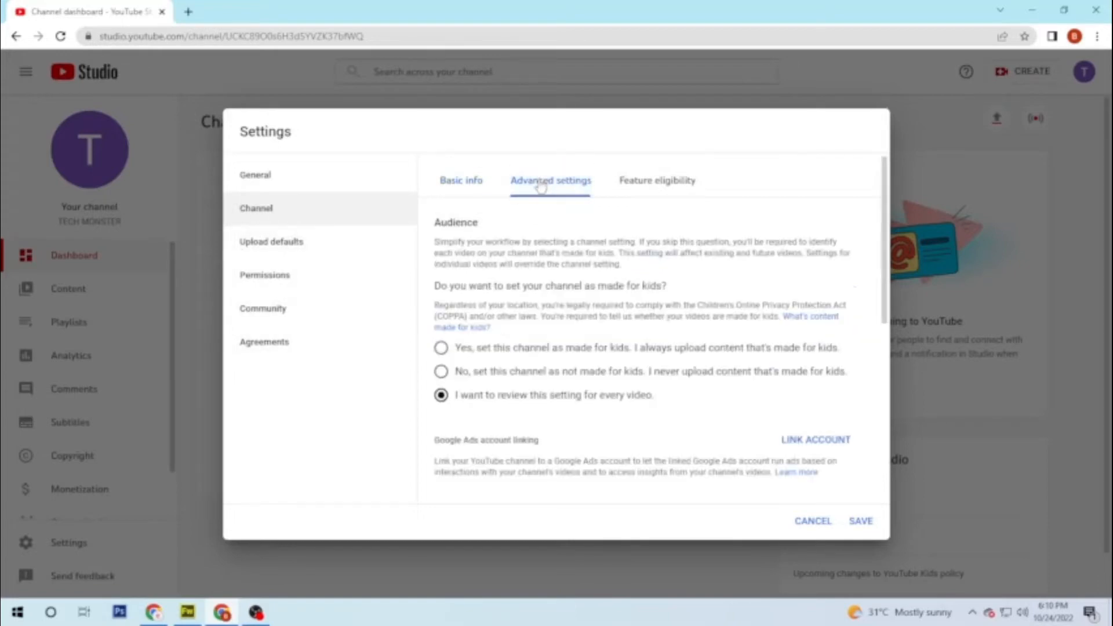
left_click(446, 376)
scroll(761, 417, "down", 1)
scroll(774, 443, "down", 1)
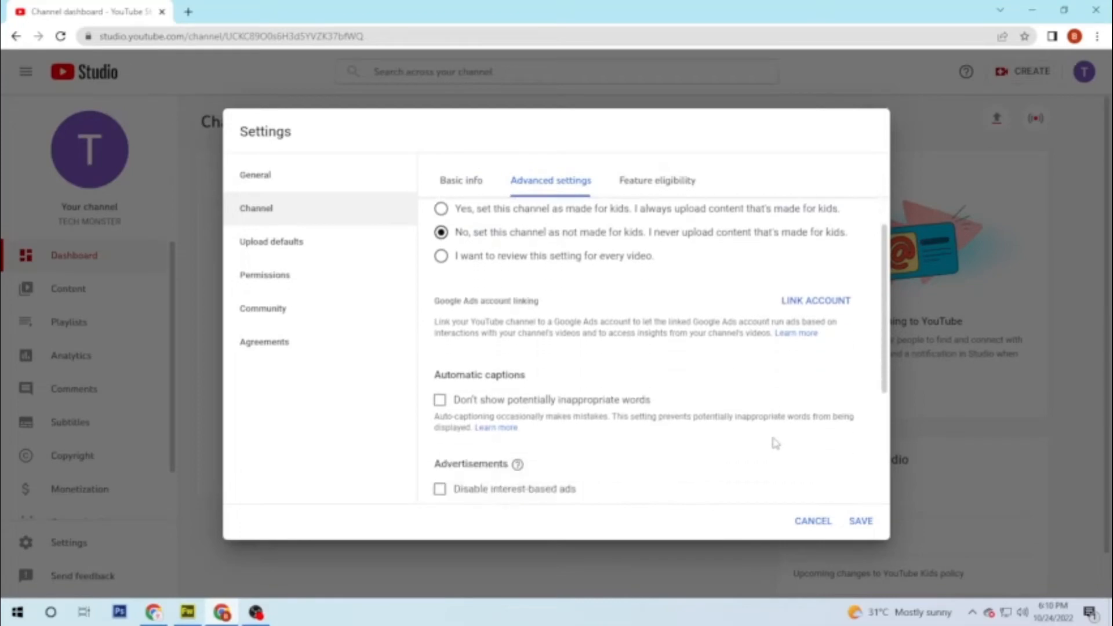
scroll(775, 443, "down", 1)
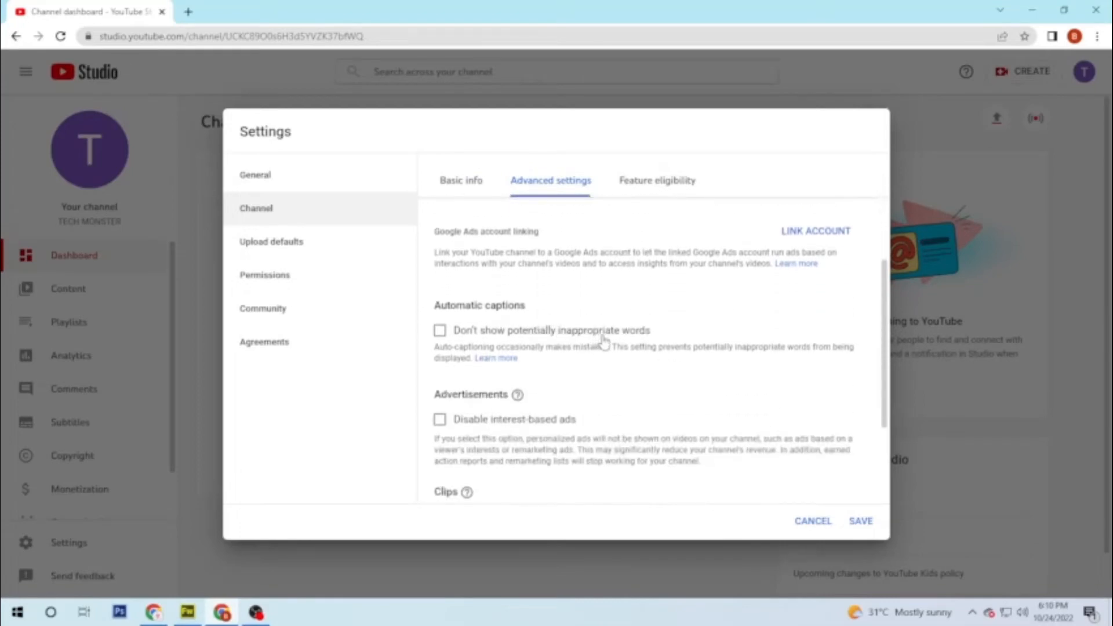
scroll(603, 339, "down", 2)
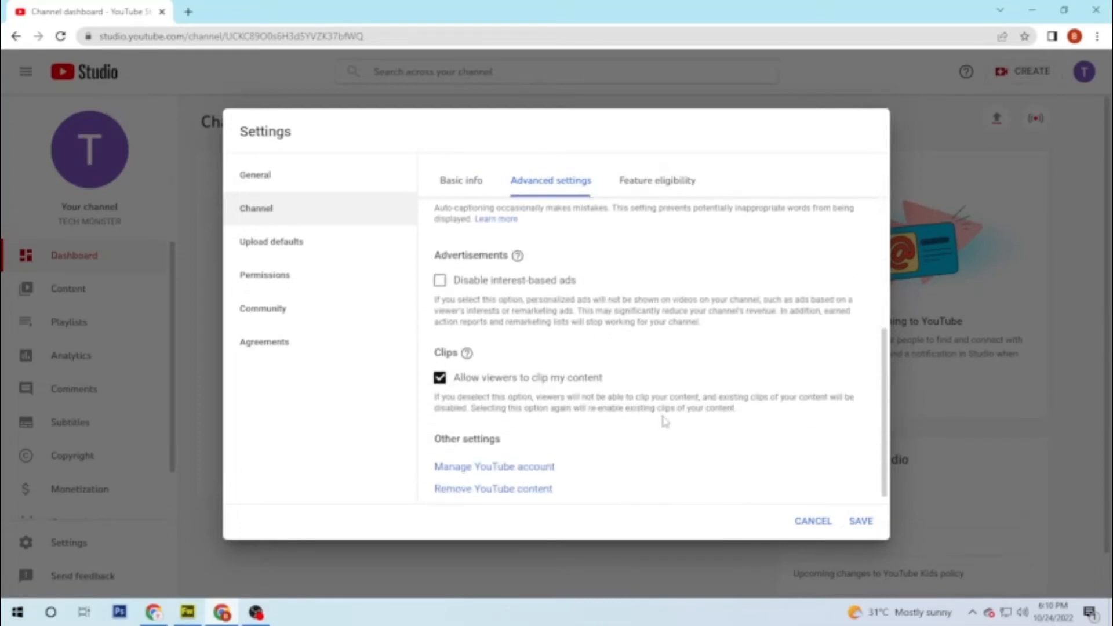
scroll(664, 422, "down", 1)
scroll(688, 394, "up", 5)
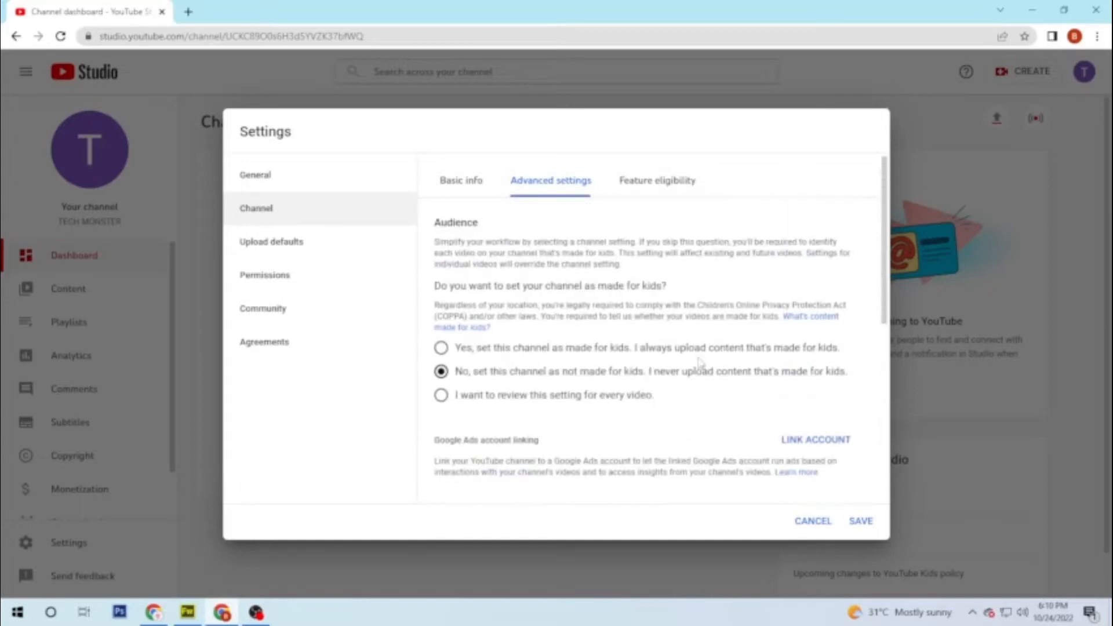
Step: Review the Standard and Intermediate feature eligibility details, including phone verification
left_click(655, 180)
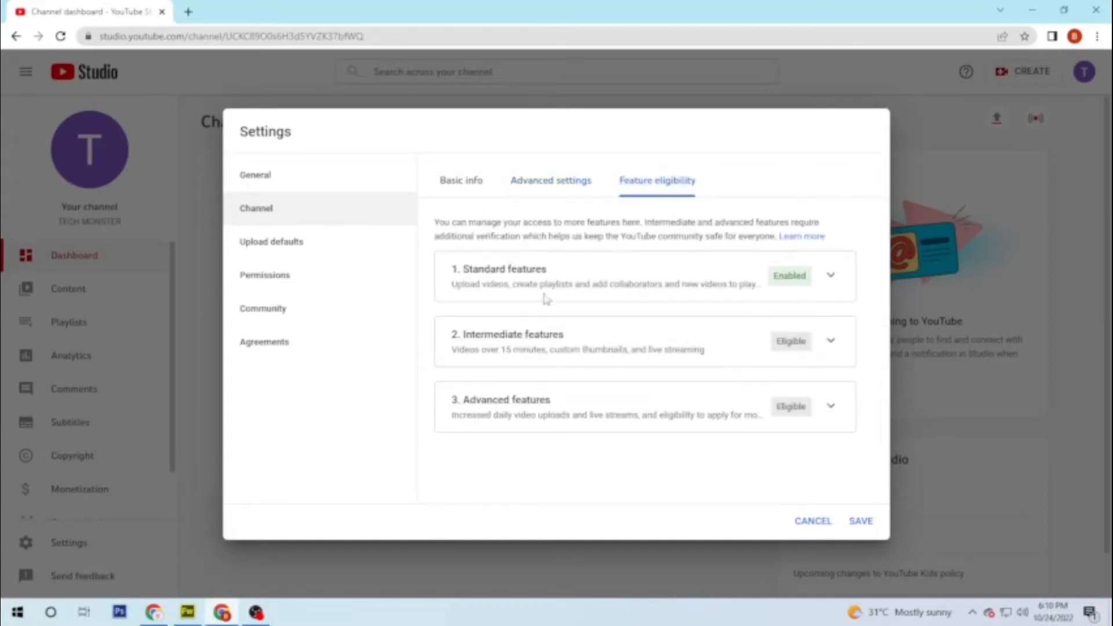
left_click(832, 278)
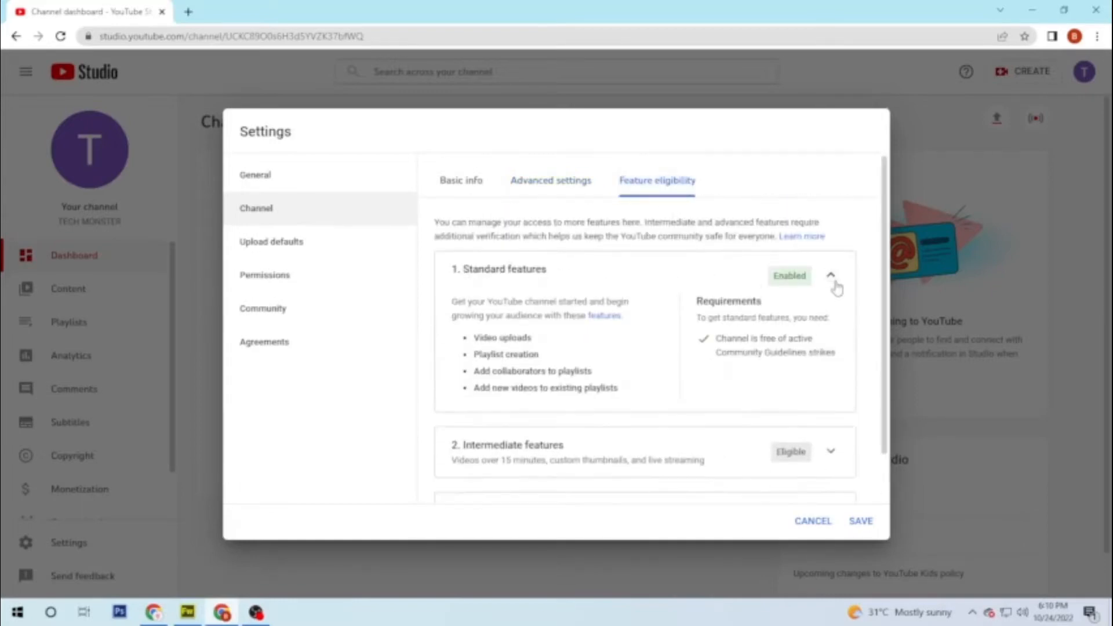
left_click(830, 275)
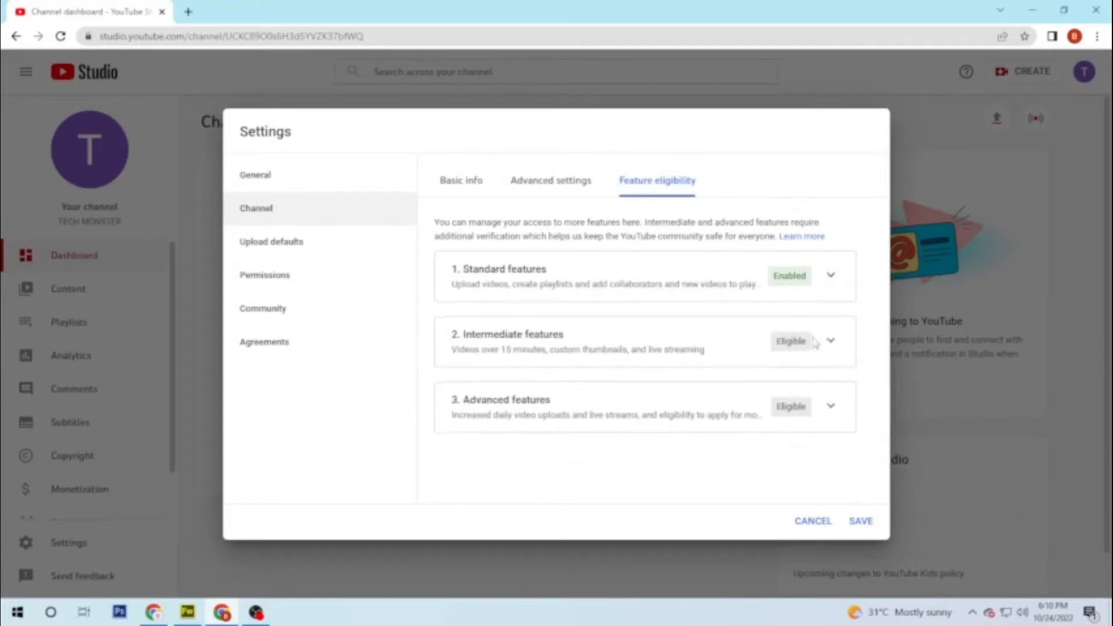
left_click(830, 343)
scroll(676, 358, "down", 2)
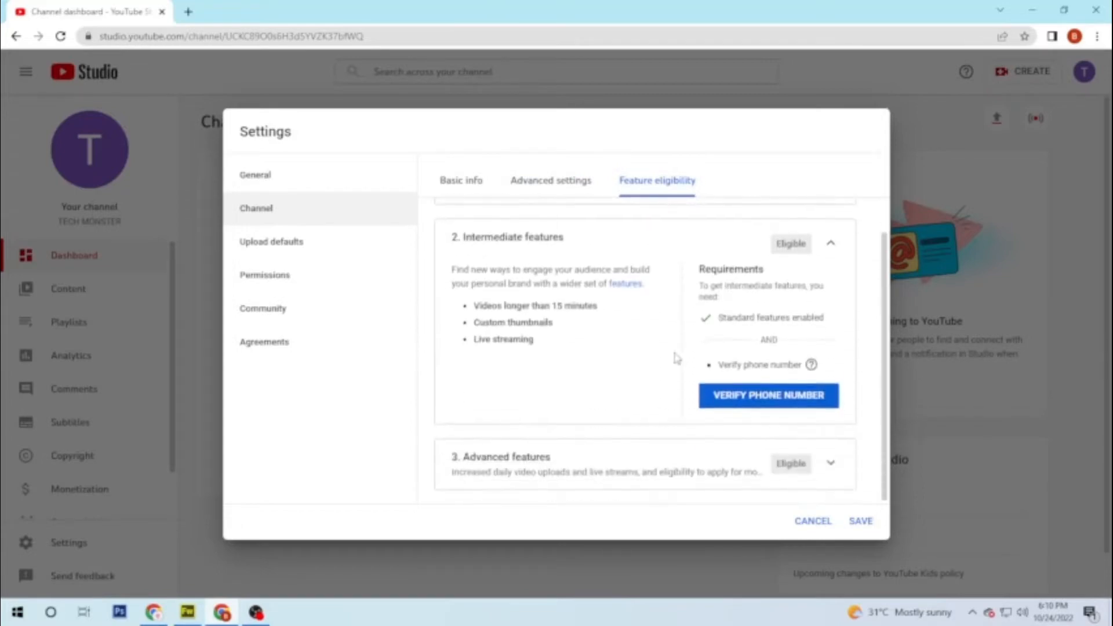
left_click_drag(714, 367, 783, 369)
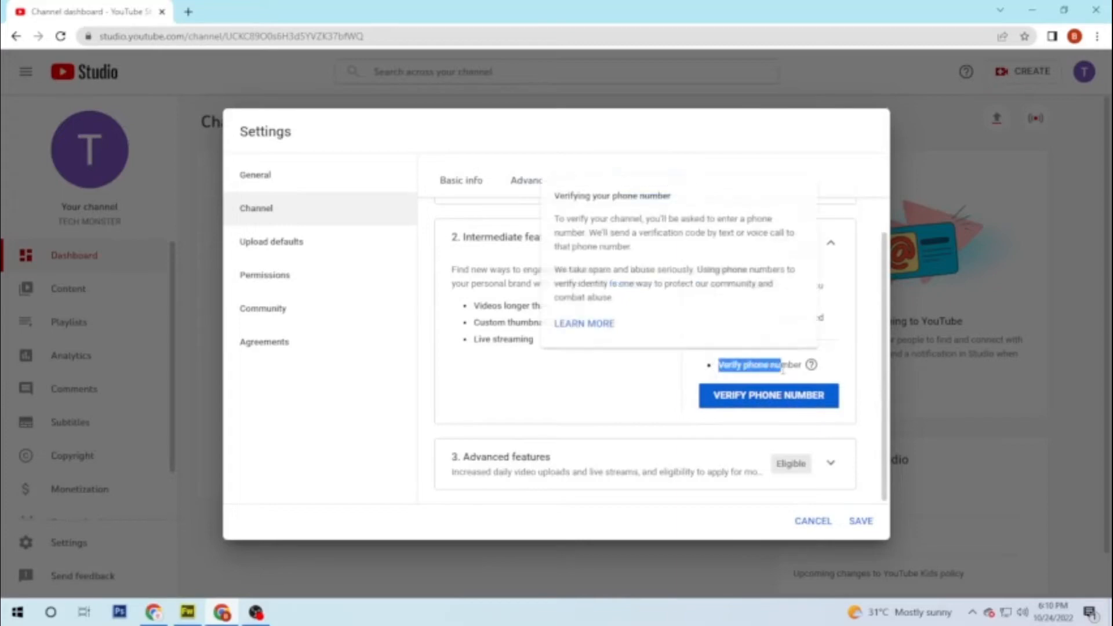
left_click(660, 372)
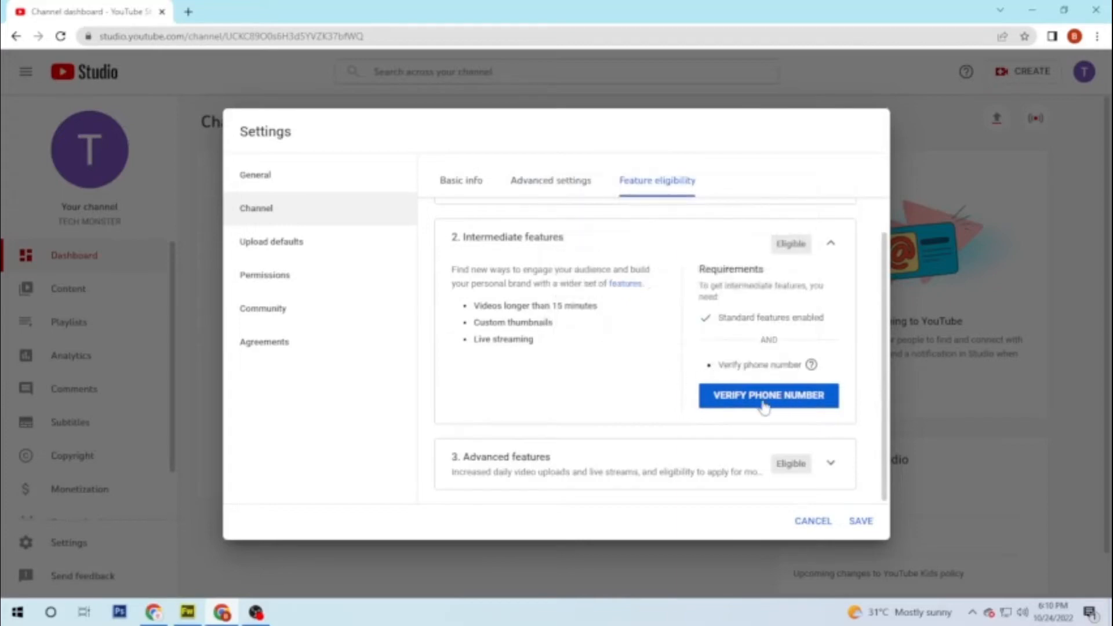
left_click(833, 244)
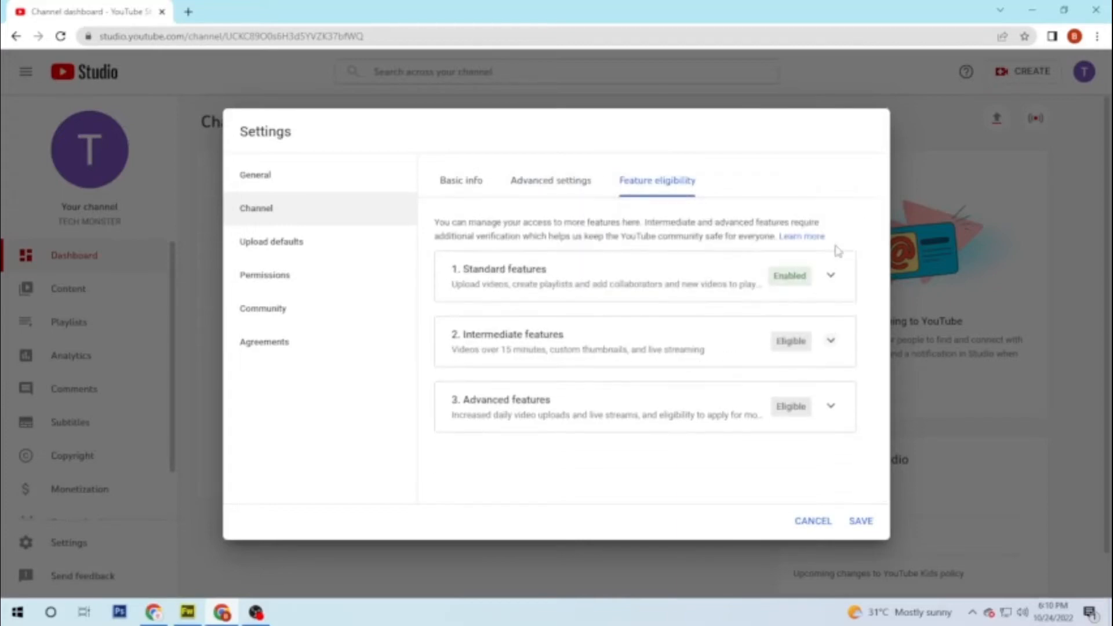
Step: Check the Advanced features details, then go to Upload defaults
left_click(831, 405)
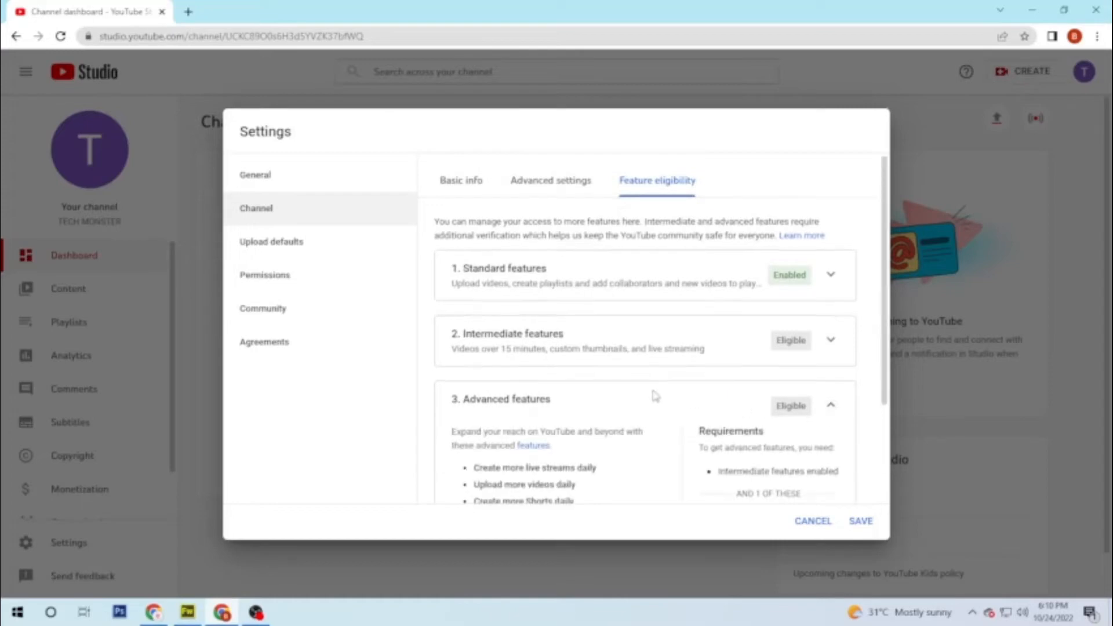
scroll(654, 397, "down", 3)
scroll(656, 397, "up", 3)
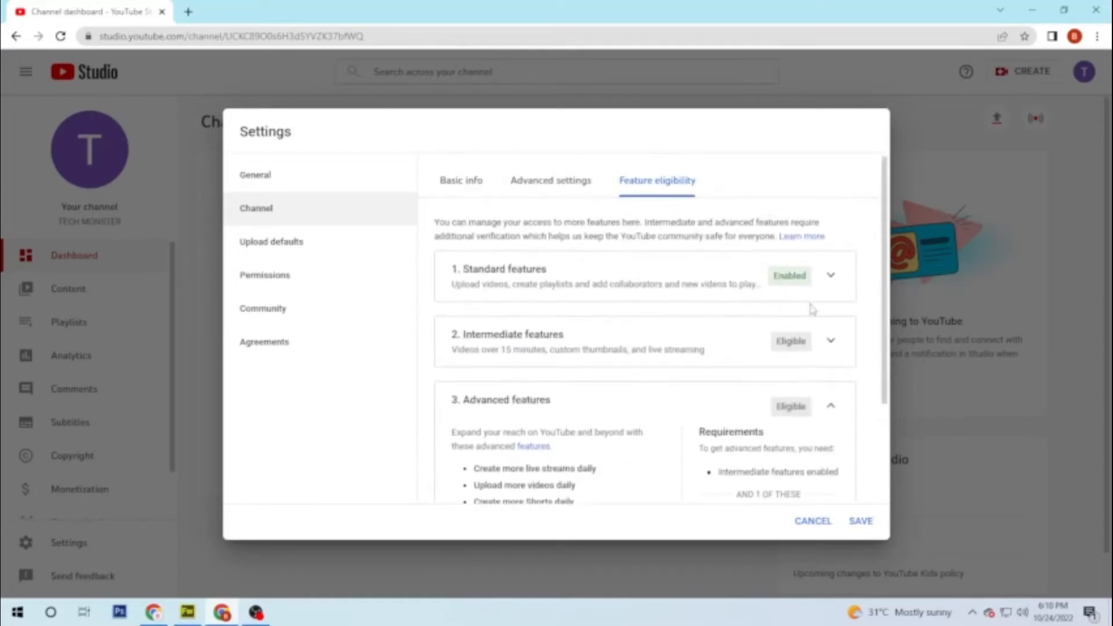
left_click(831, 404)
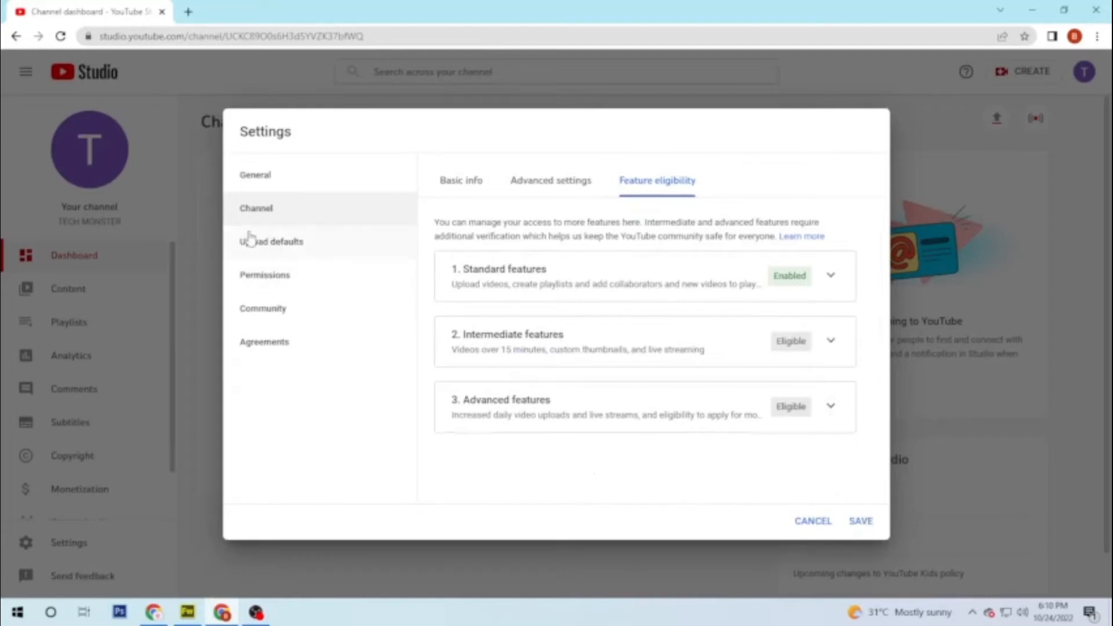
left_click(268, 259)
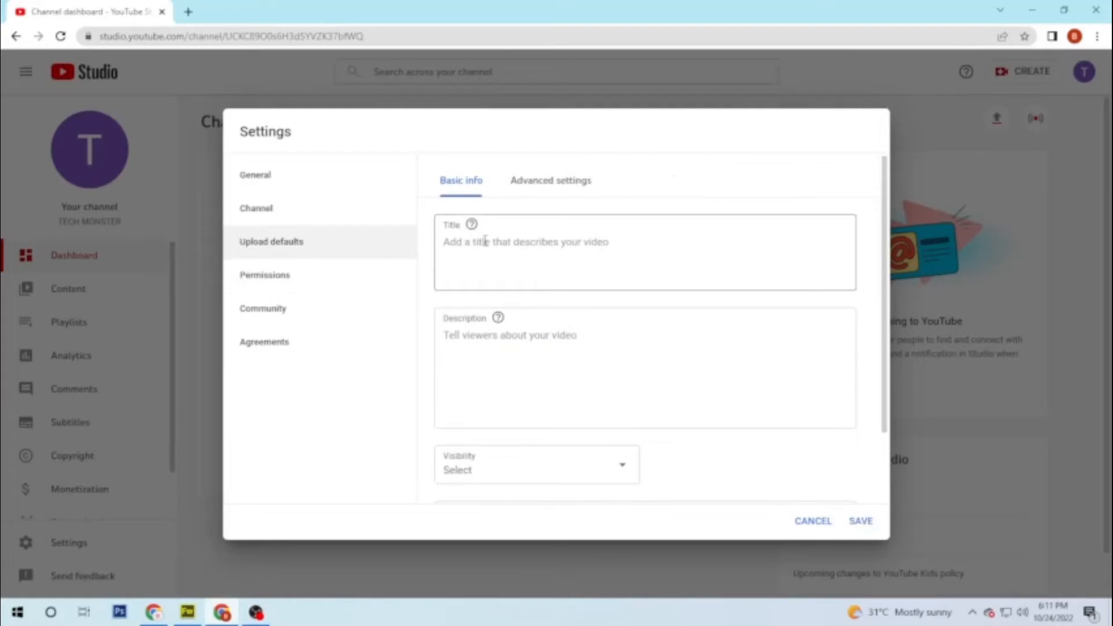
Step: Make new uploads Public by default
scroll(509, 380, "down", 2)
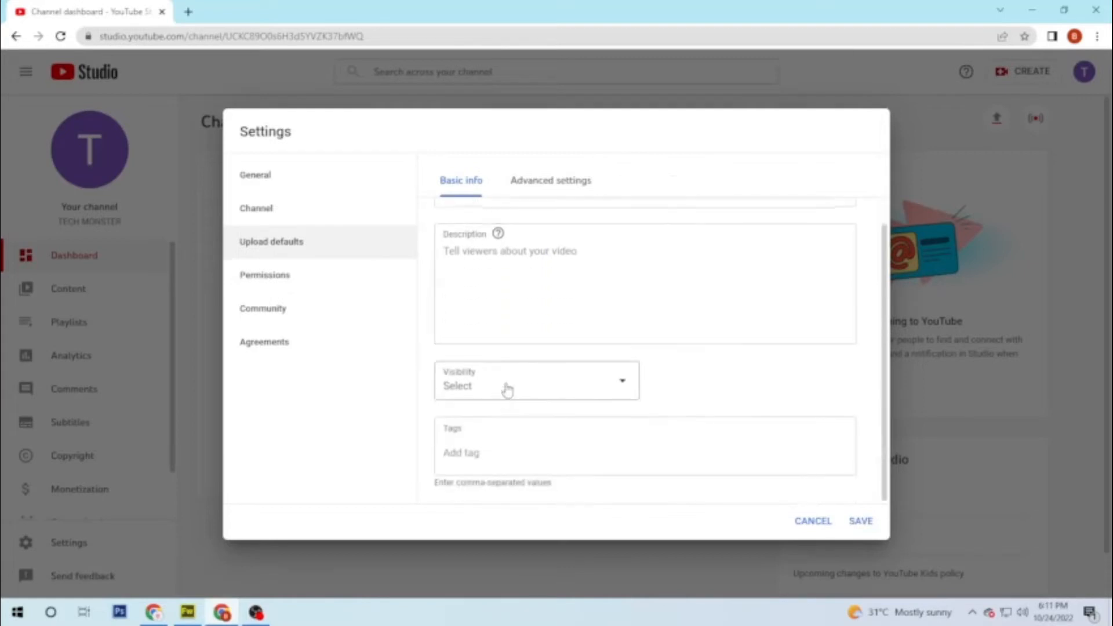
left_click(522, 385)
left_click(463, 378)
scroll(547, 383, "up", 3)
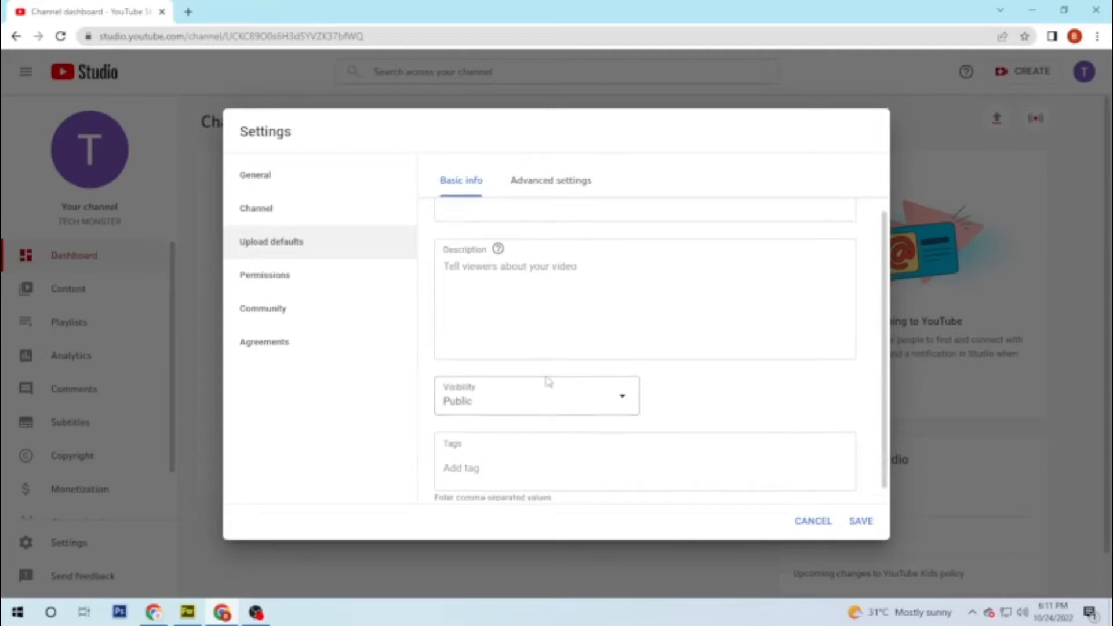
Step: Set the default category to Science & Technology and allow all comments on new uploads
left_click(539, 182)
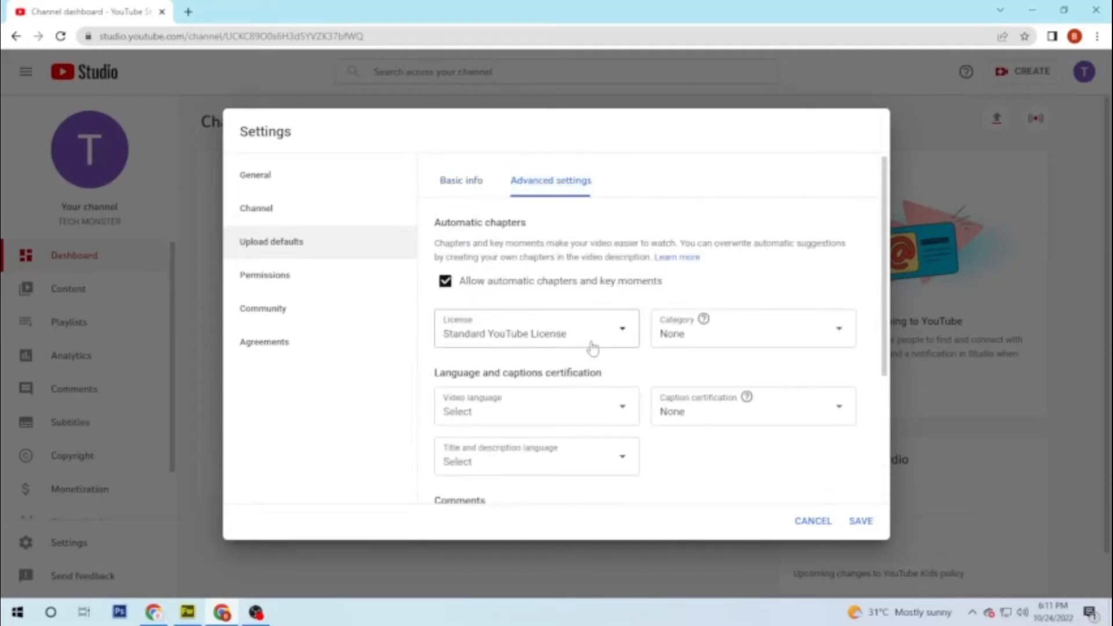
scroll(587, 355, "down", 1)
left_click(714, 273)
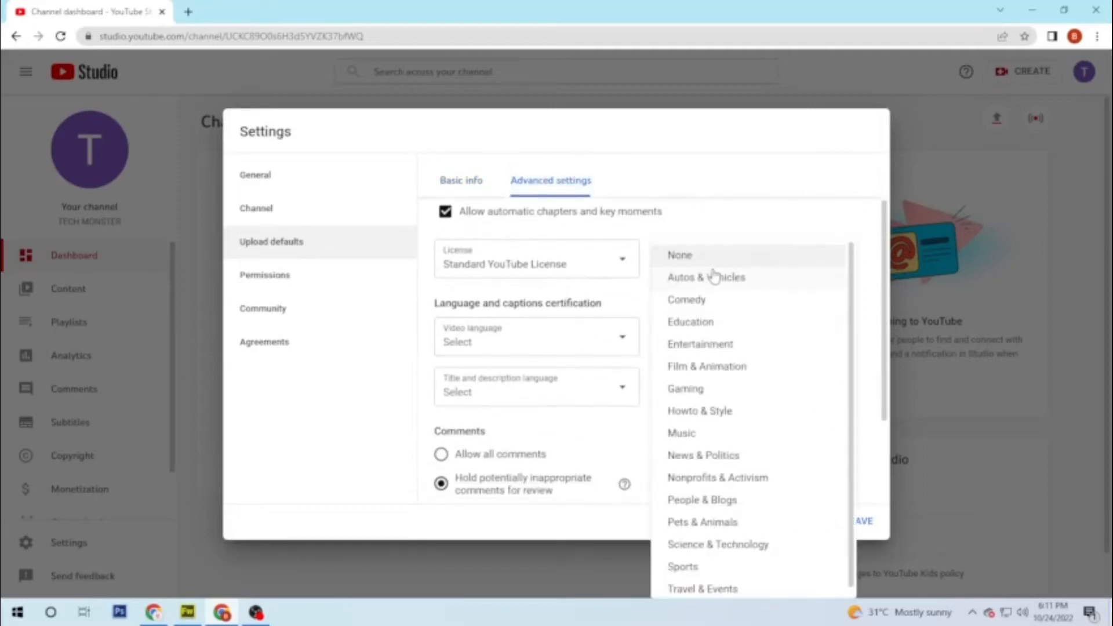
left_click(722, 545)
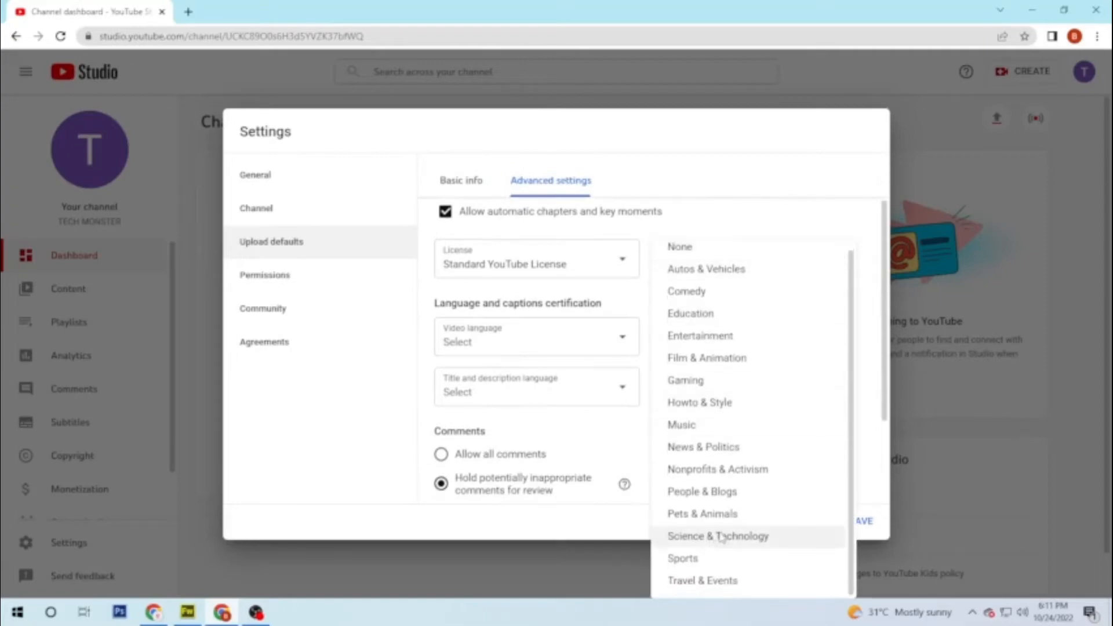
left_click(696, 349)
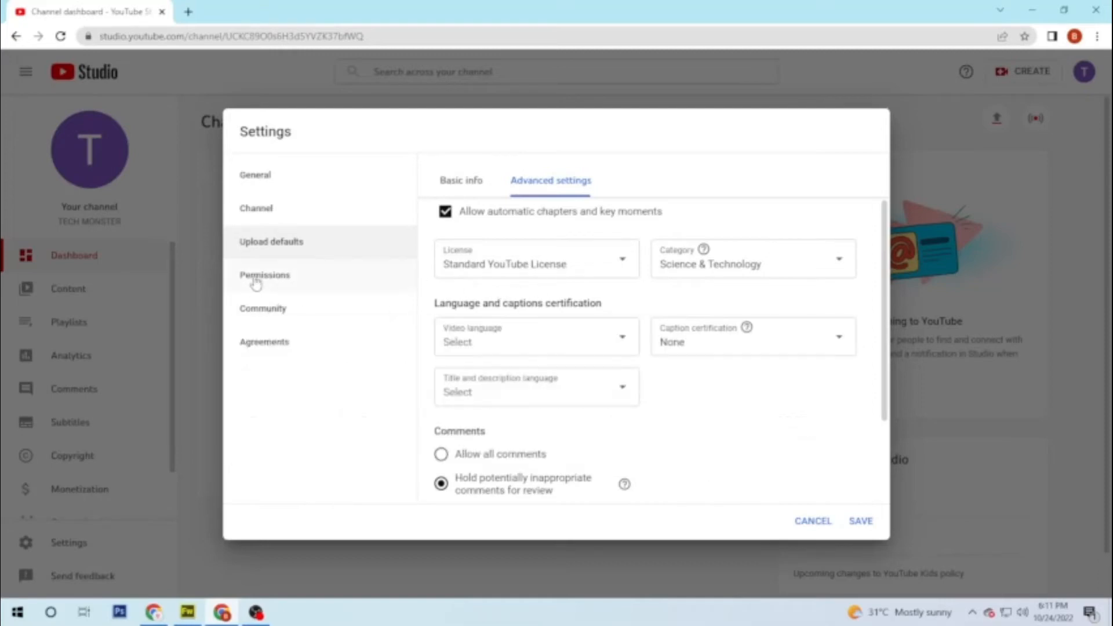
scroll(584, 363, "down", 2)
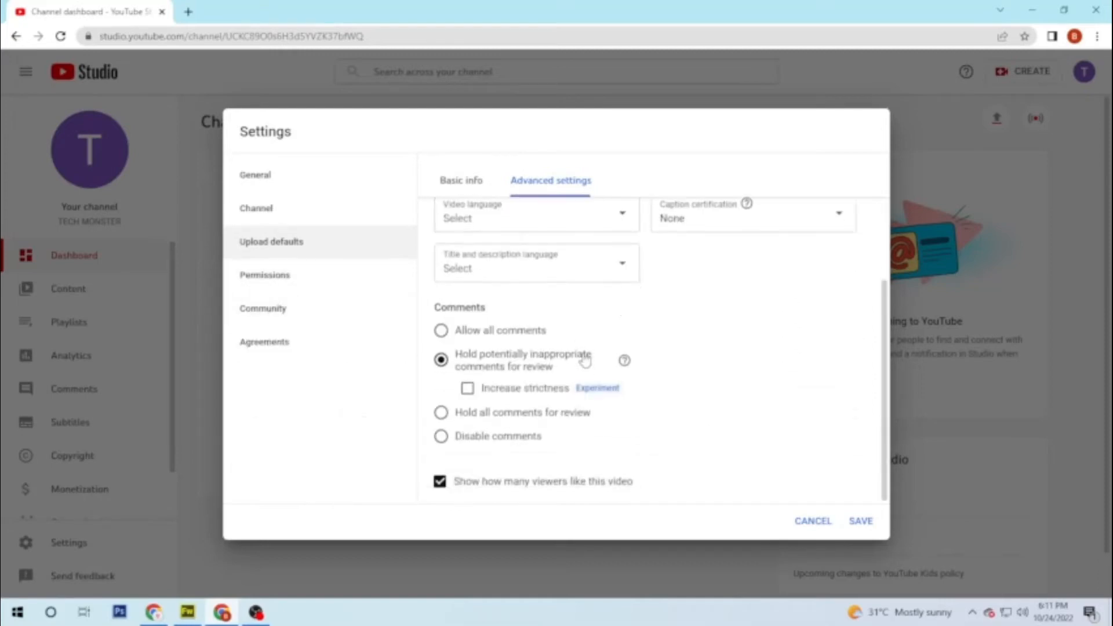
left_click(442, 332)
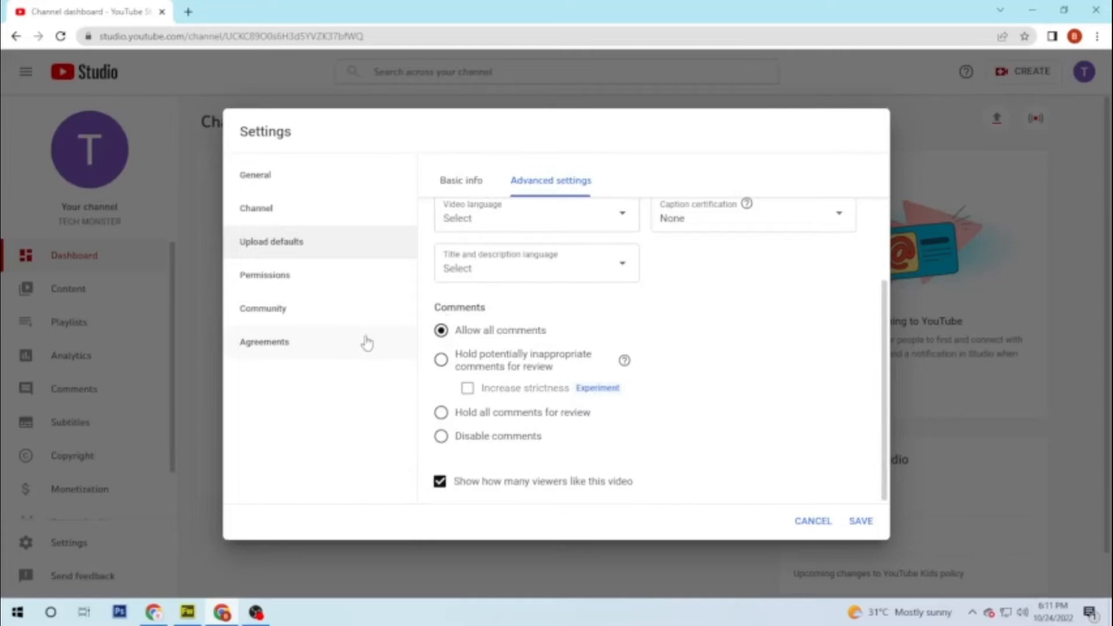
left_click(264, 323)
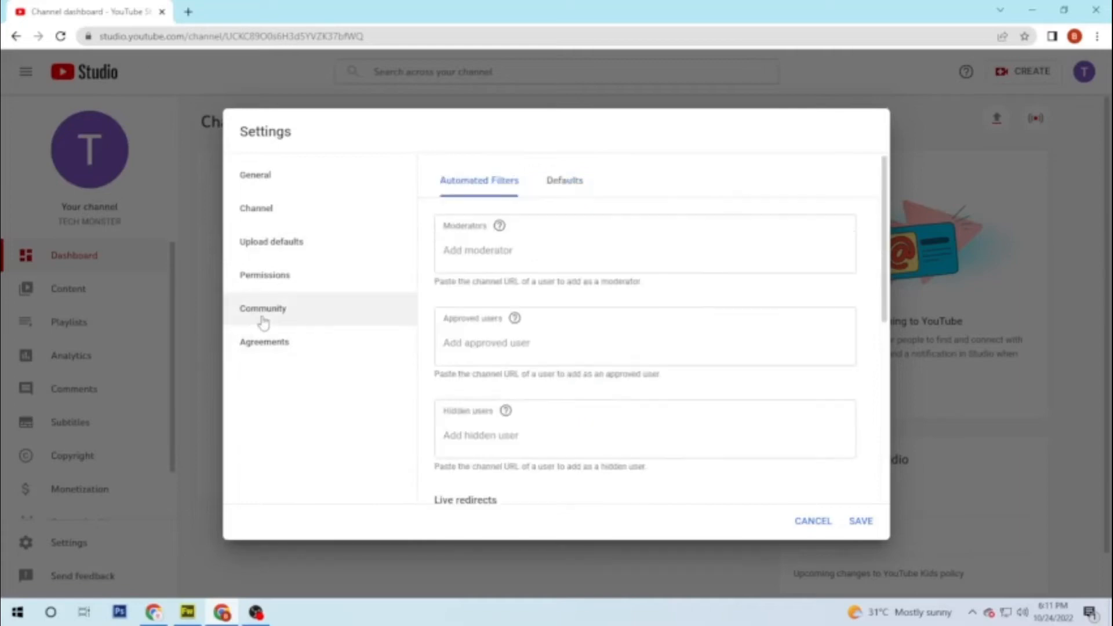
Step: Review the Community and Agreements pages, then save and close Settings
scroll(490, 345, "down", 6)
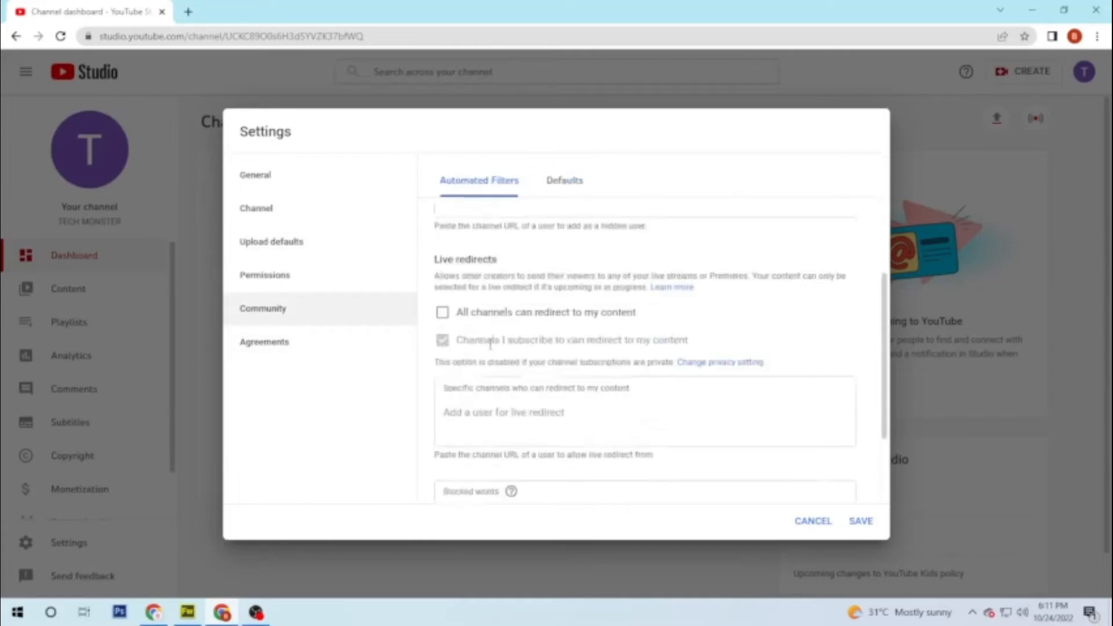
left_click(264, 342)
left_click(861, 520)
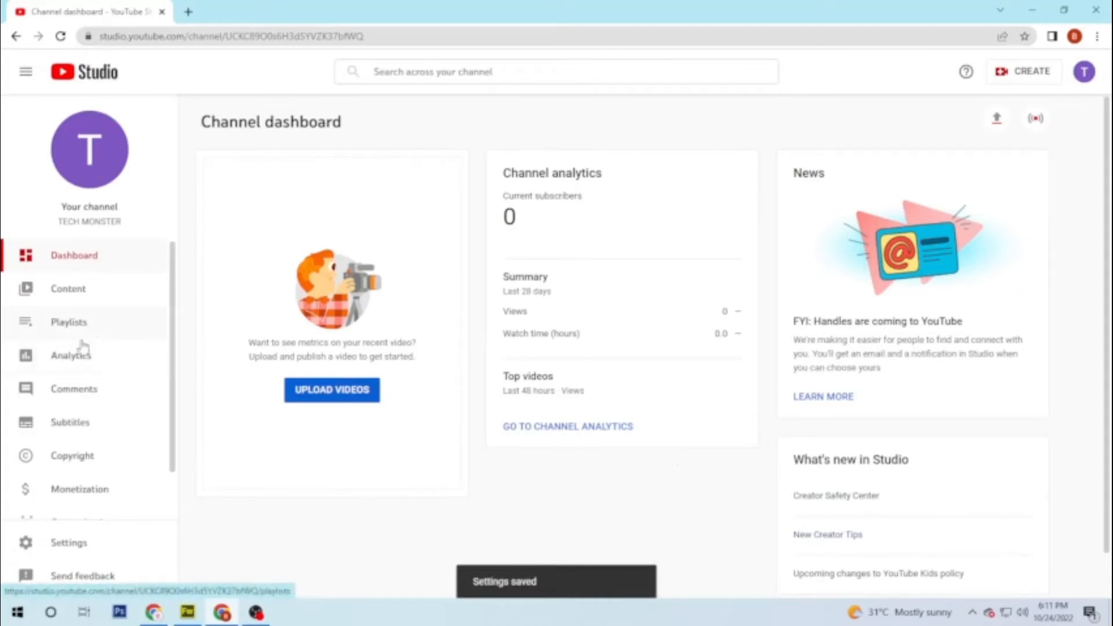
scroll(85, 383, "down", 1)
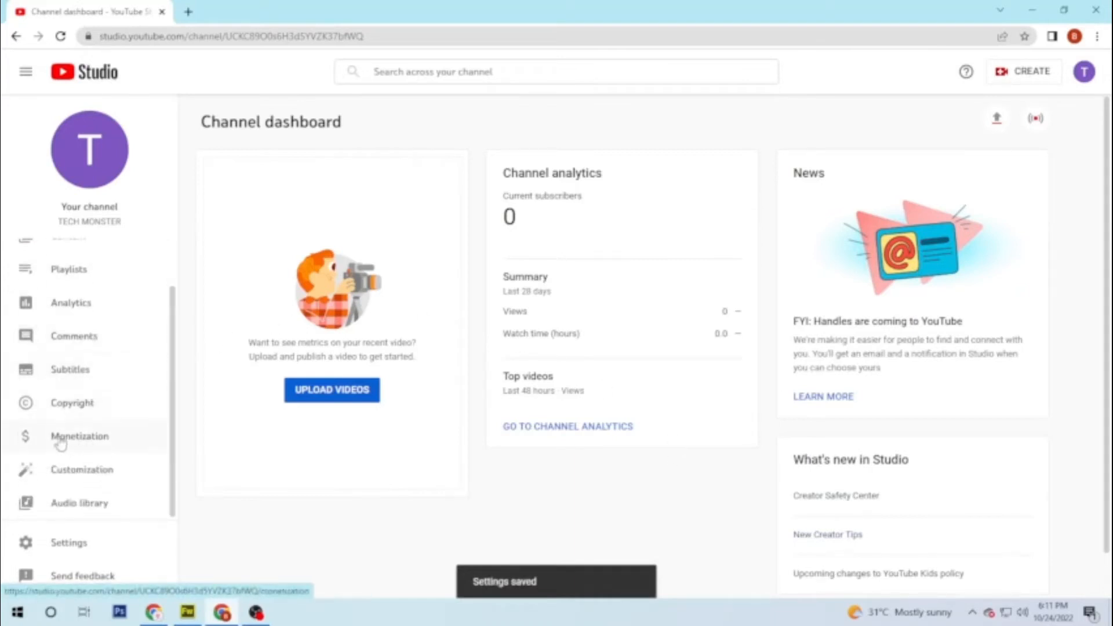
Step: Read through the channel trailer, returning-subscriber featured video and featured sections options on the Layout tab
left_click(85, 475)
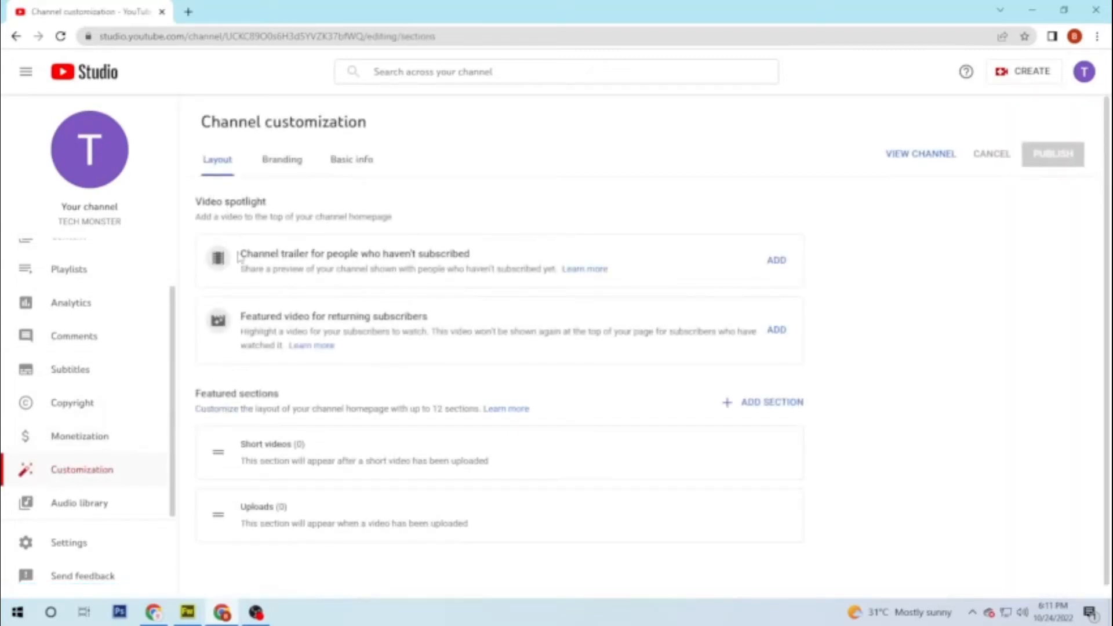
left_click_drag(265, 254, 471, 253)
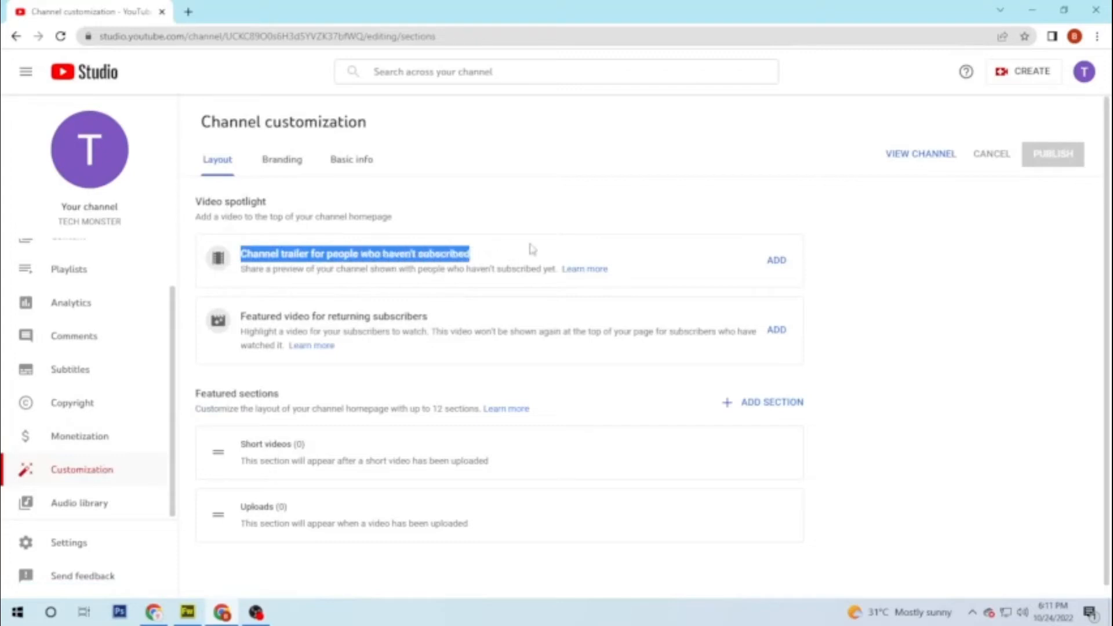
left_click(503, 236)
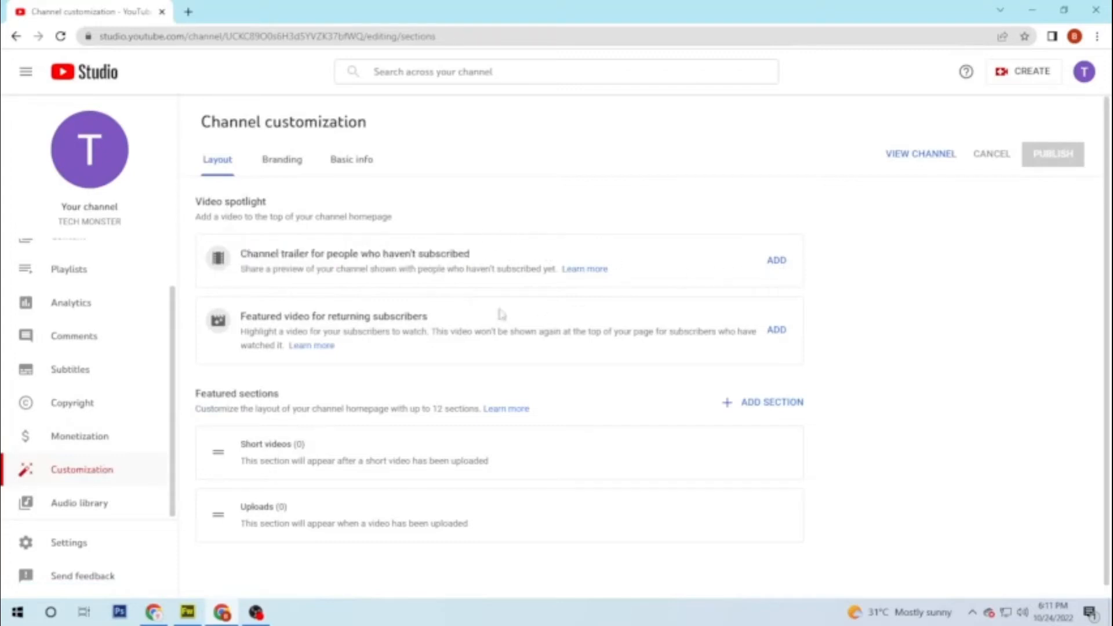
left_click_drag(243, 319, 458, 324)
left_click(461, 326)
left_click_drag(198, 393, 471, 422)
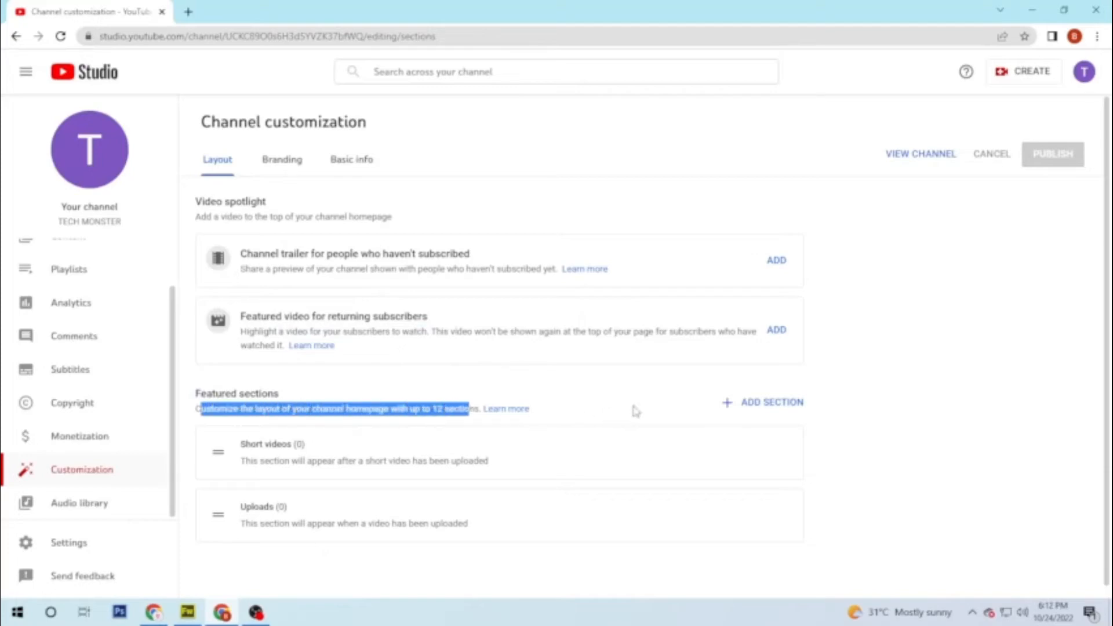
left_click(650, 408)
scroll(765, 415, "down", 1)
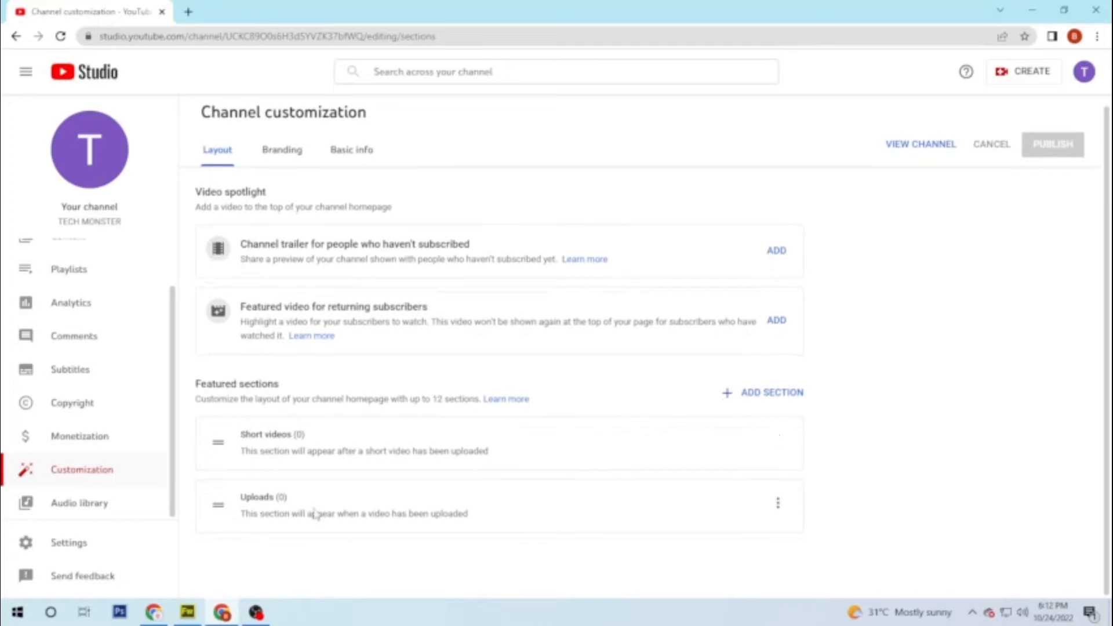
Step: On the Branding tab, upload Desktop's LOGO.fw as the channel's profile picture
left_click(286, 157)
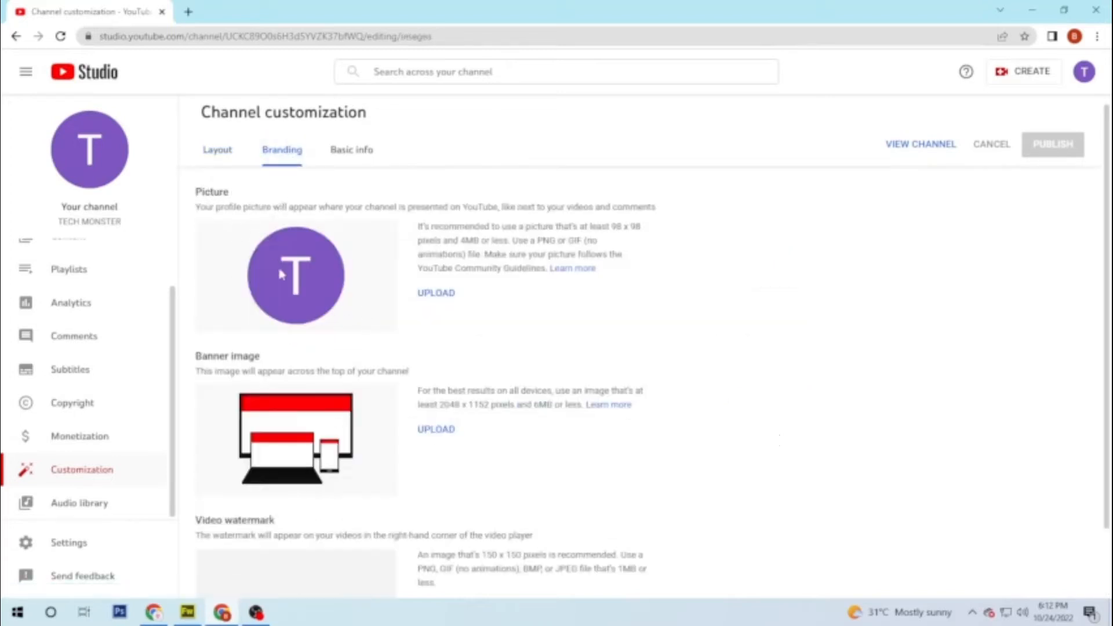
left_click_drag(196, 193, 227, 192)
left_click(339, 206)
left_click(435, 295)
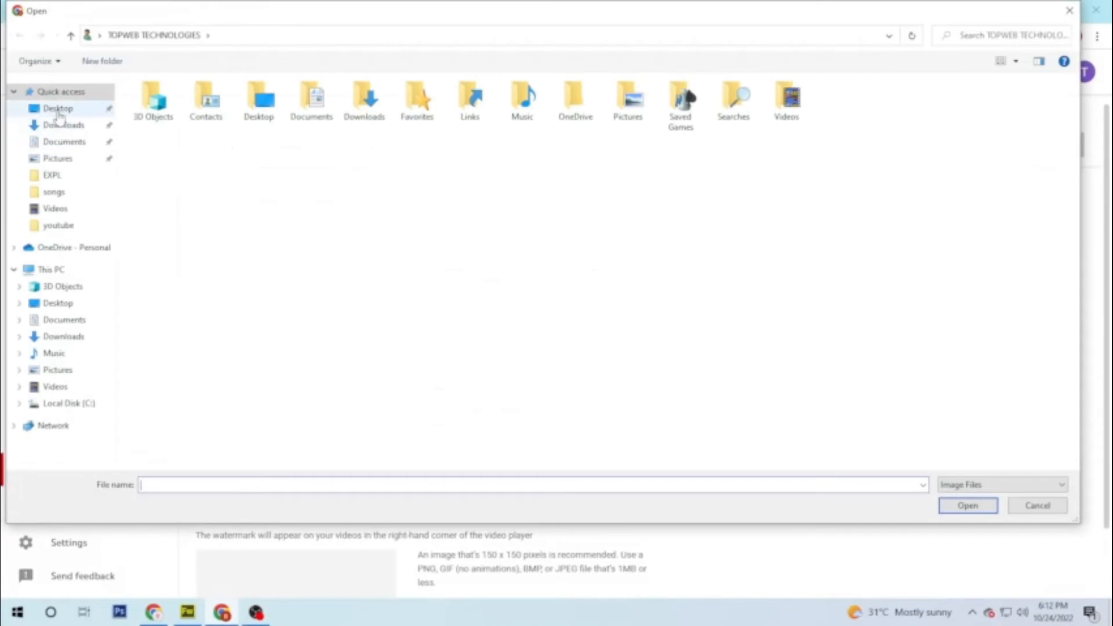
left_click(51, 109)
left_click(796, 113)
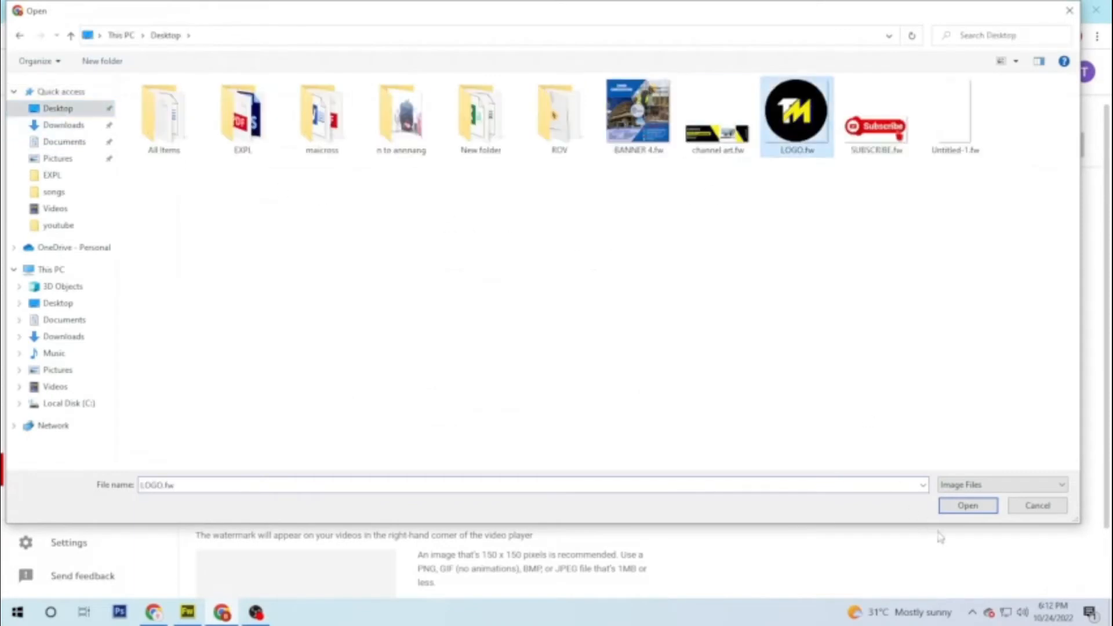
left_click(967, 506)
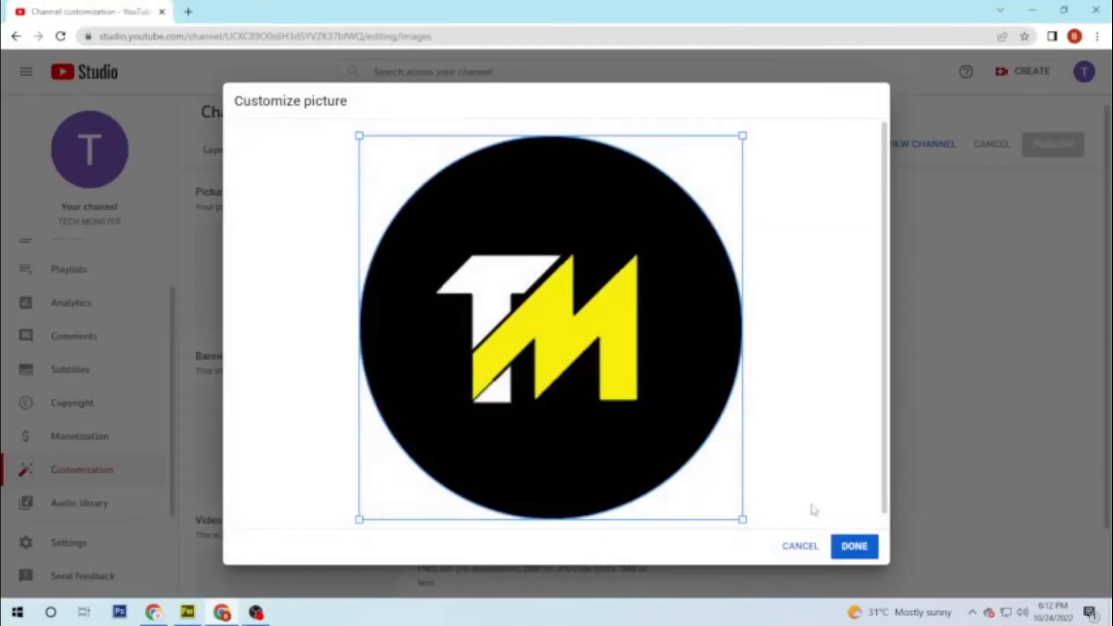
left_click(864, 545)
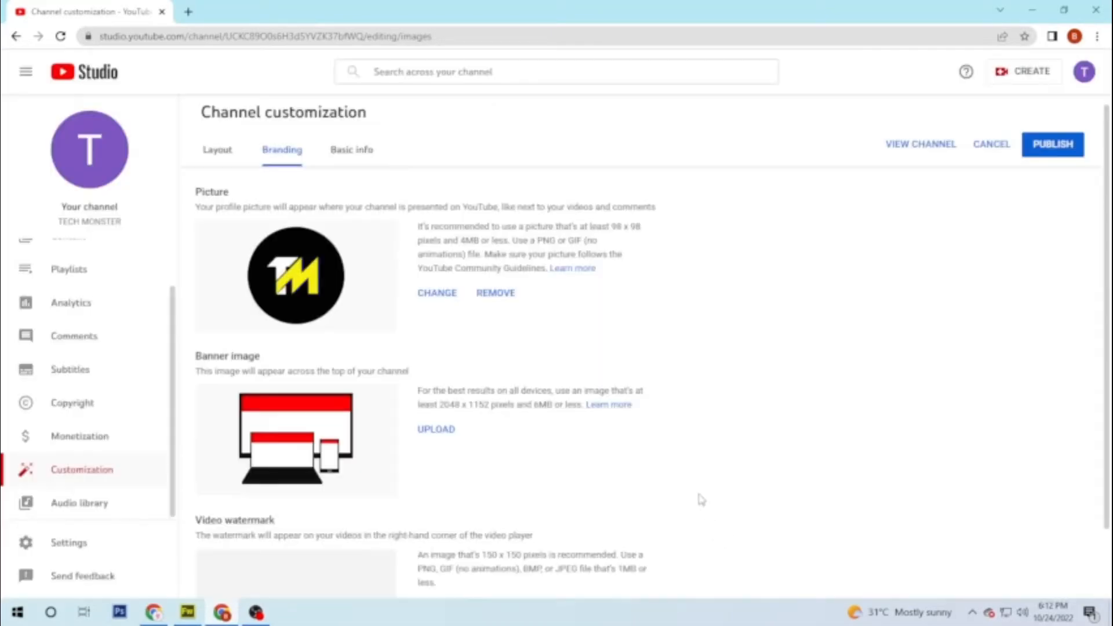
left_click_drag(197, 359, 292, 366)
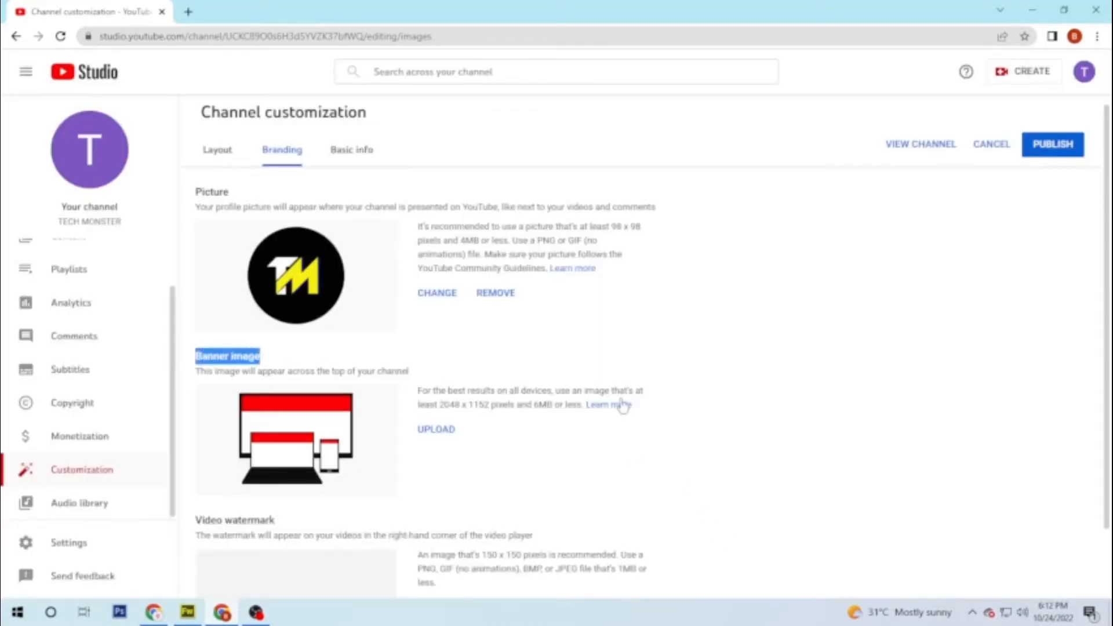
Step: Upload channel art.fw as the channel banner image and accept the crop
left_click(727, 430)
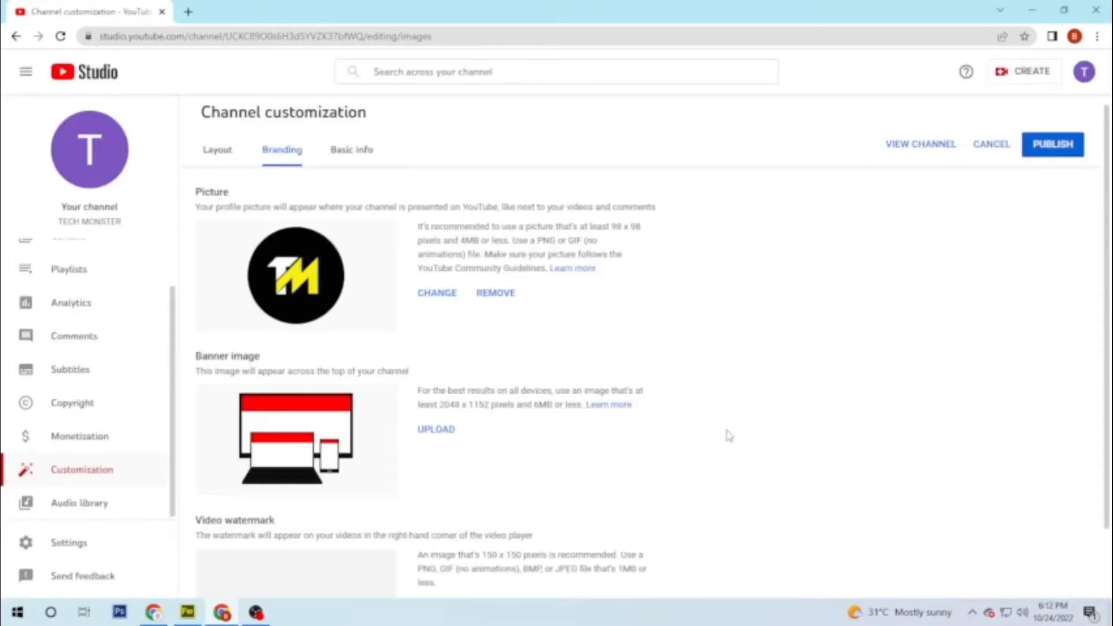
left_click(436, 432)
left_click(745, 132)
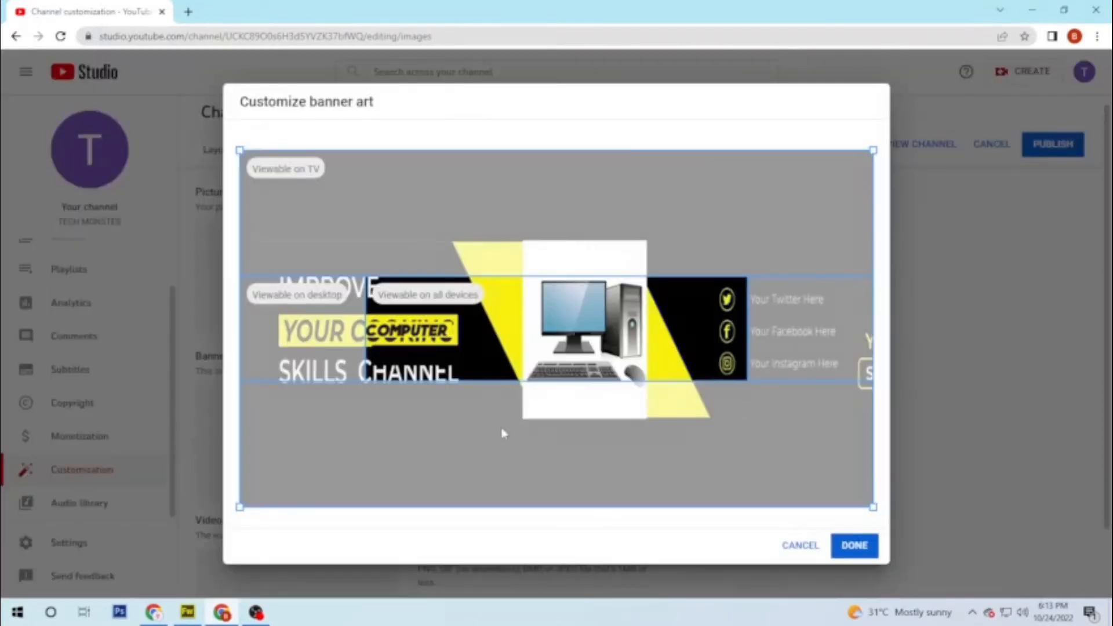
left_click(843, 547)
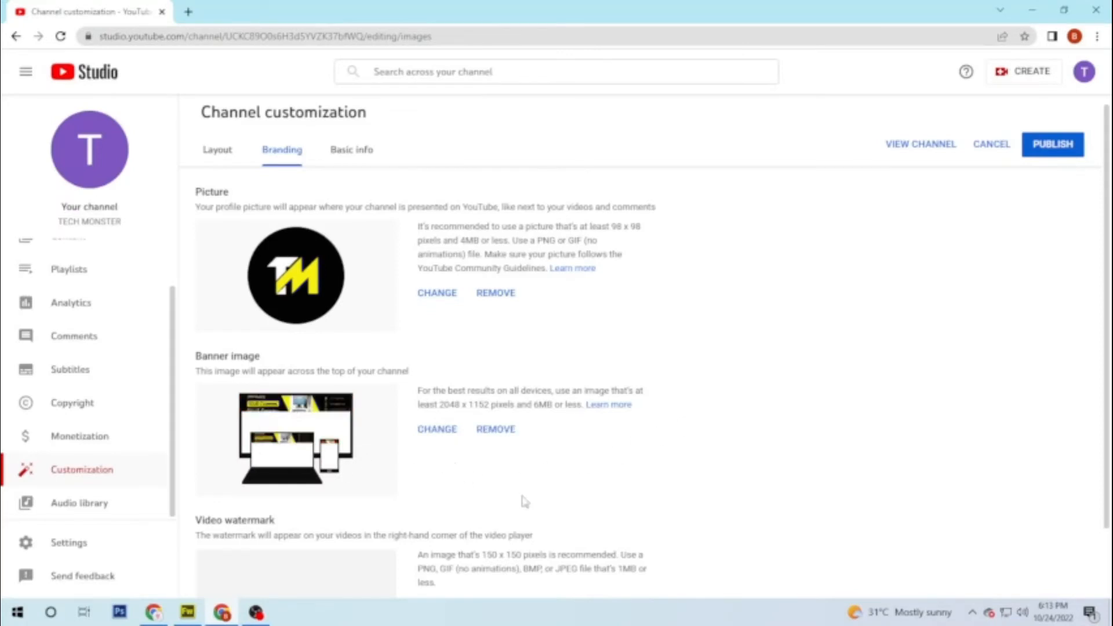
Step: Set SUBSCRIBE.fw as the video watermark image and confirm it
scroll(524, 503, "down", 1)
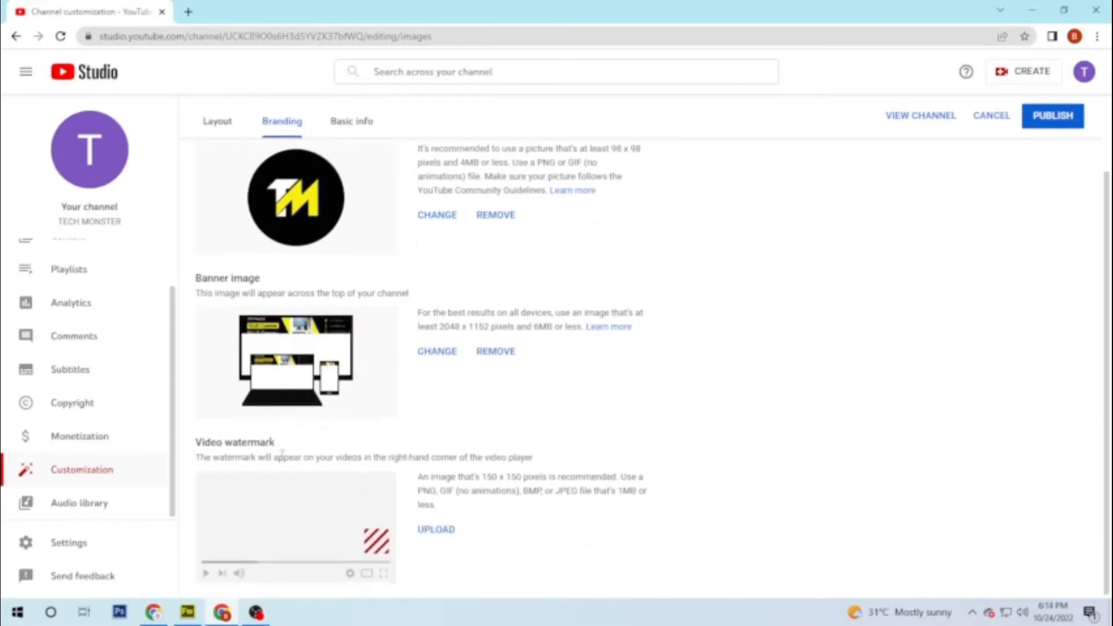
left_click_drag(194, 449, 279, 459)
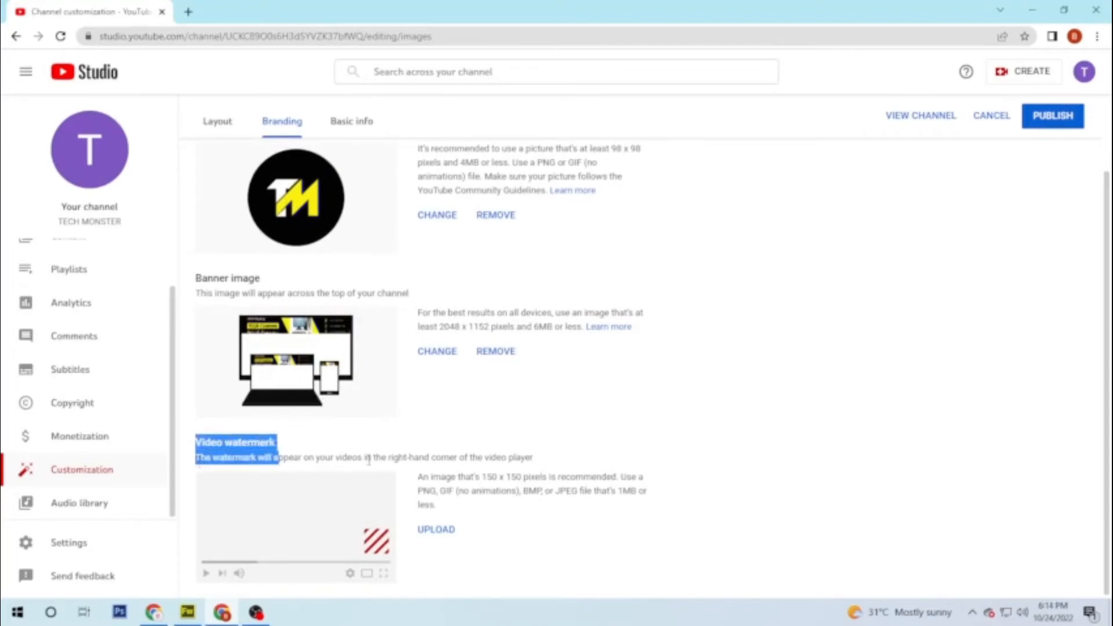
left_click(703, 466)
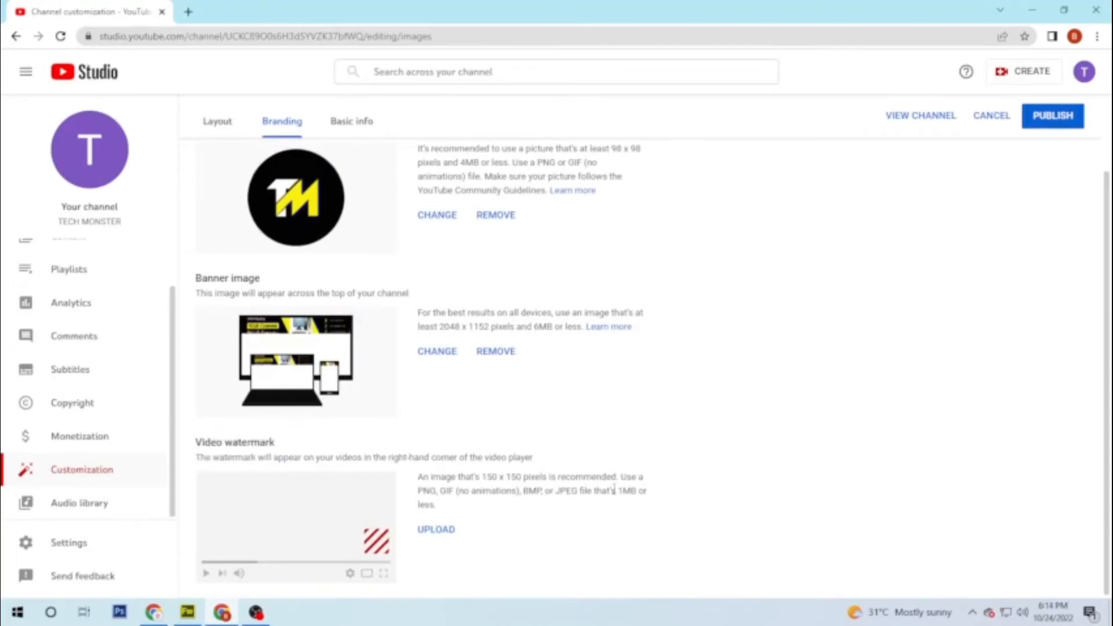
left_click(439, 530)
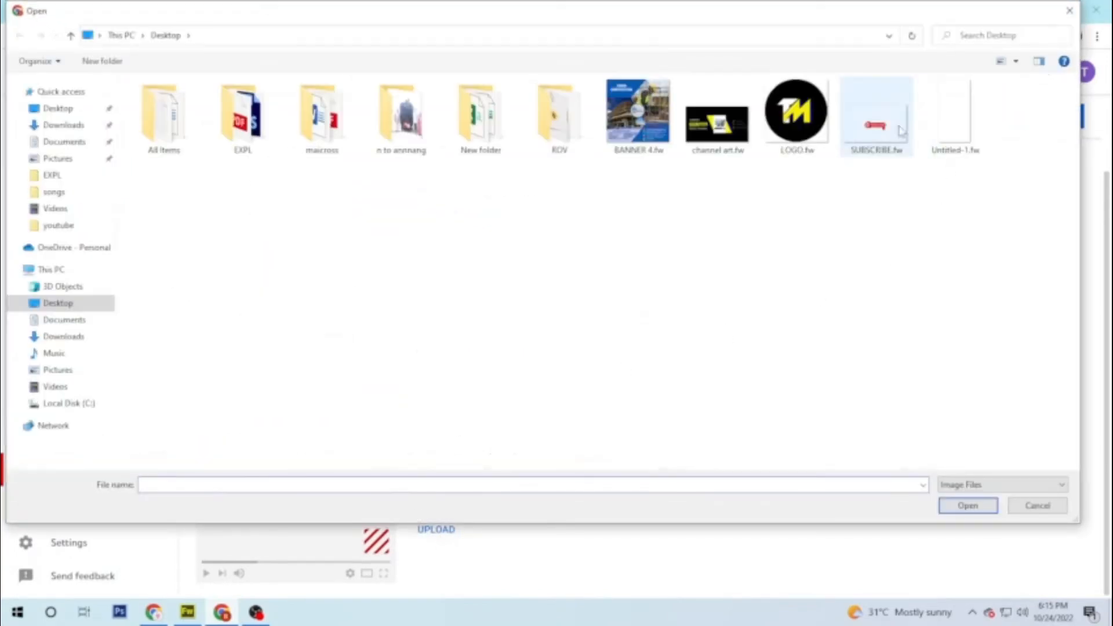
left_click(889, 131)
left_click(964, 509)
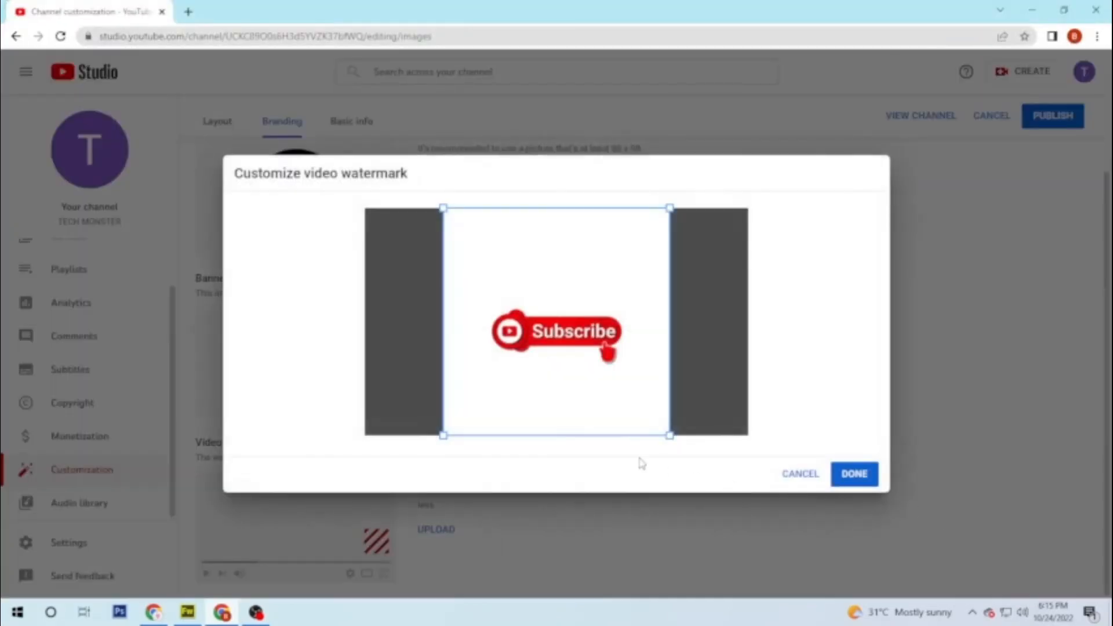
left_click(855, 475)
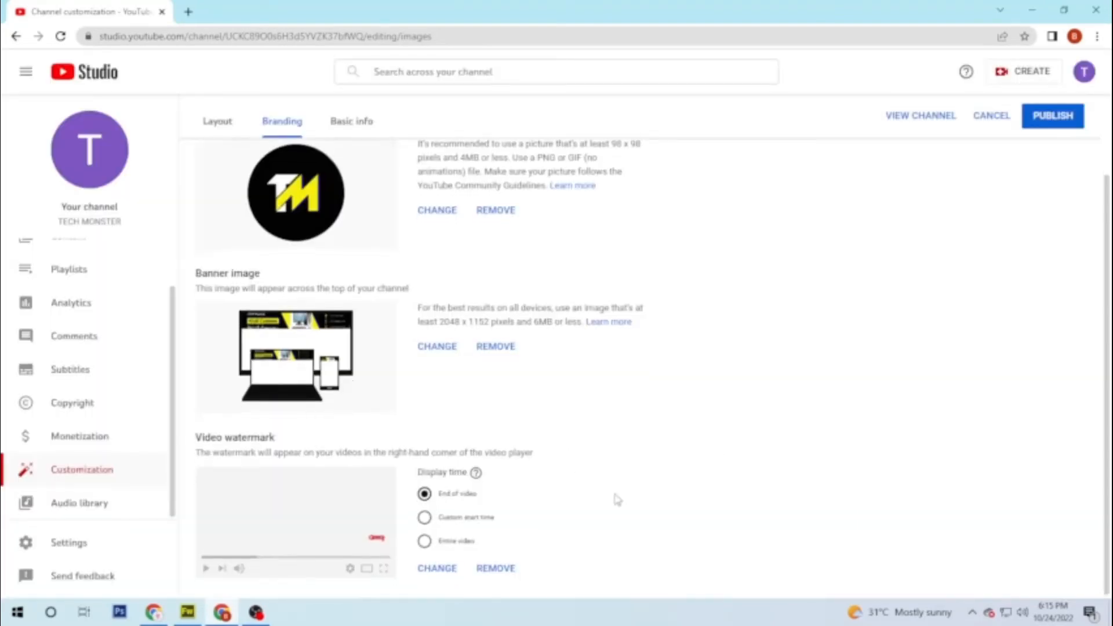
scroll(592, 422, "up", 3)
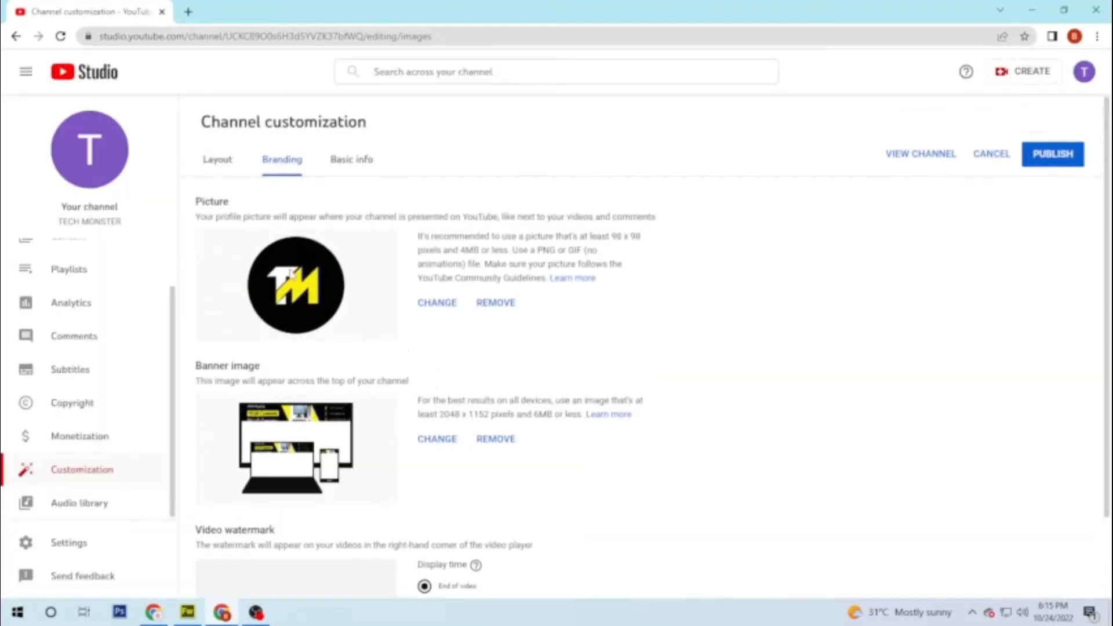
left_click(363, 166)
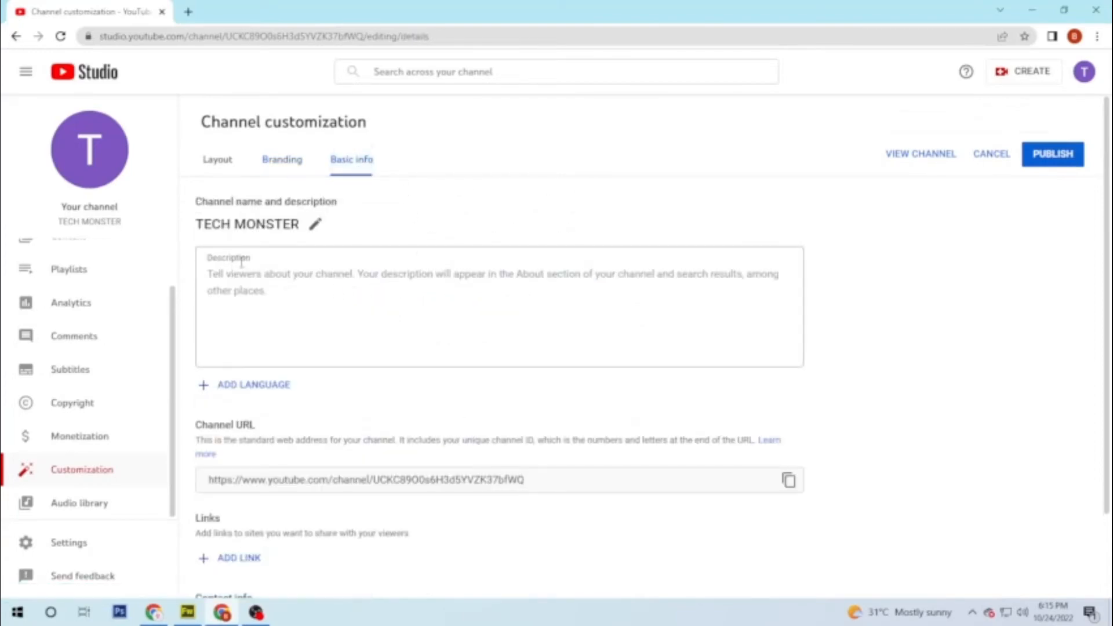
Step: Write the daily tech tips channel description in Basic info
left_click(210, 274)
type("Da")
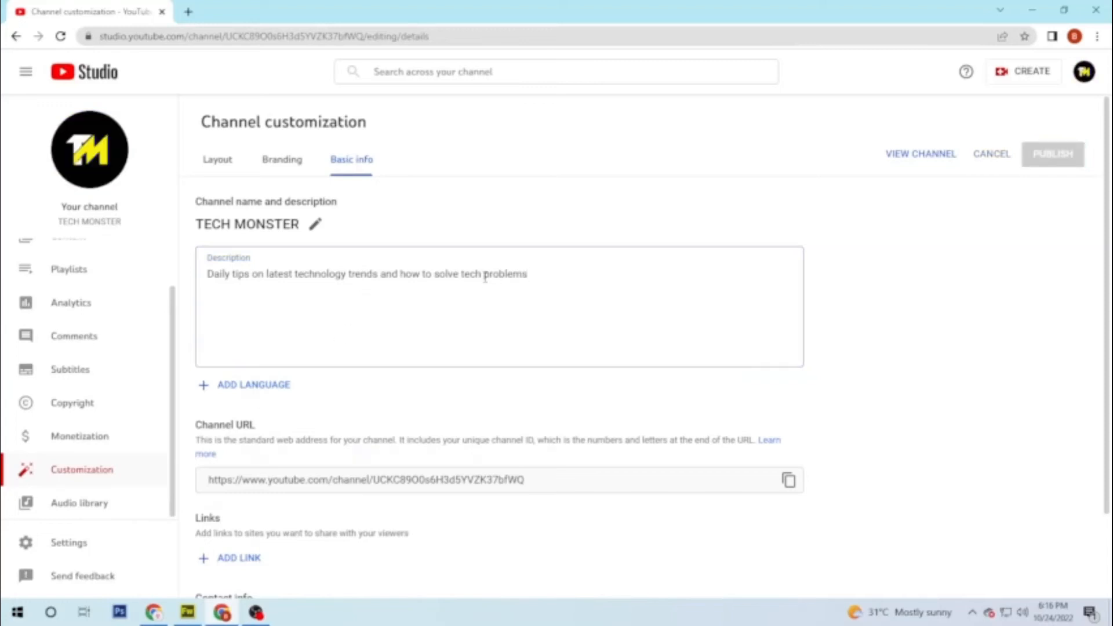
left_click_drag(589, 276, 197, 289)
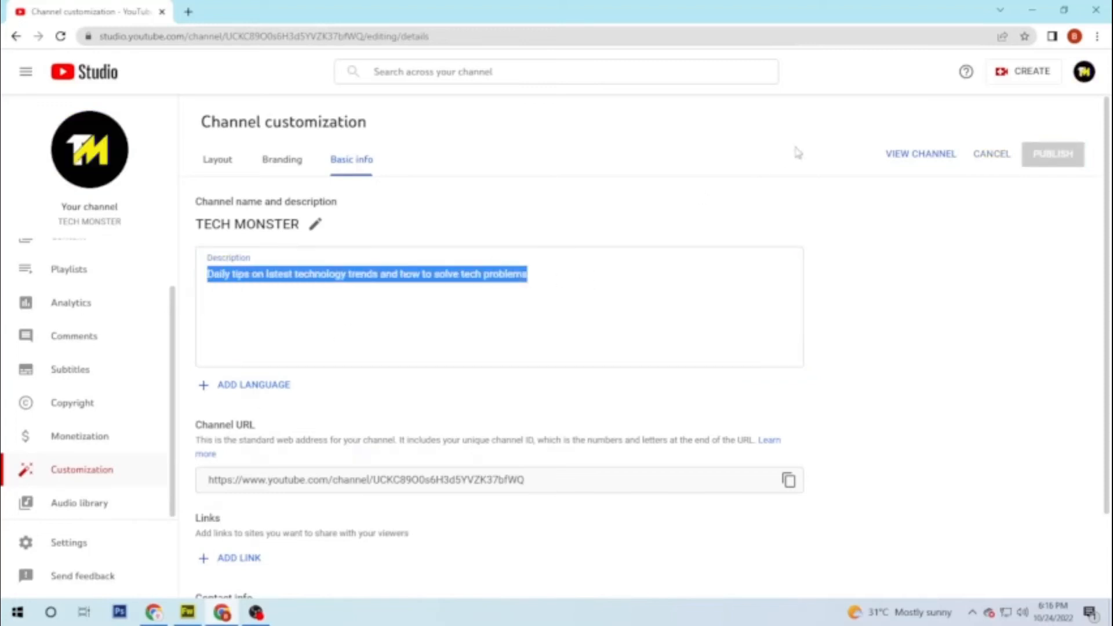
scroll(897, 279, "down", 2)
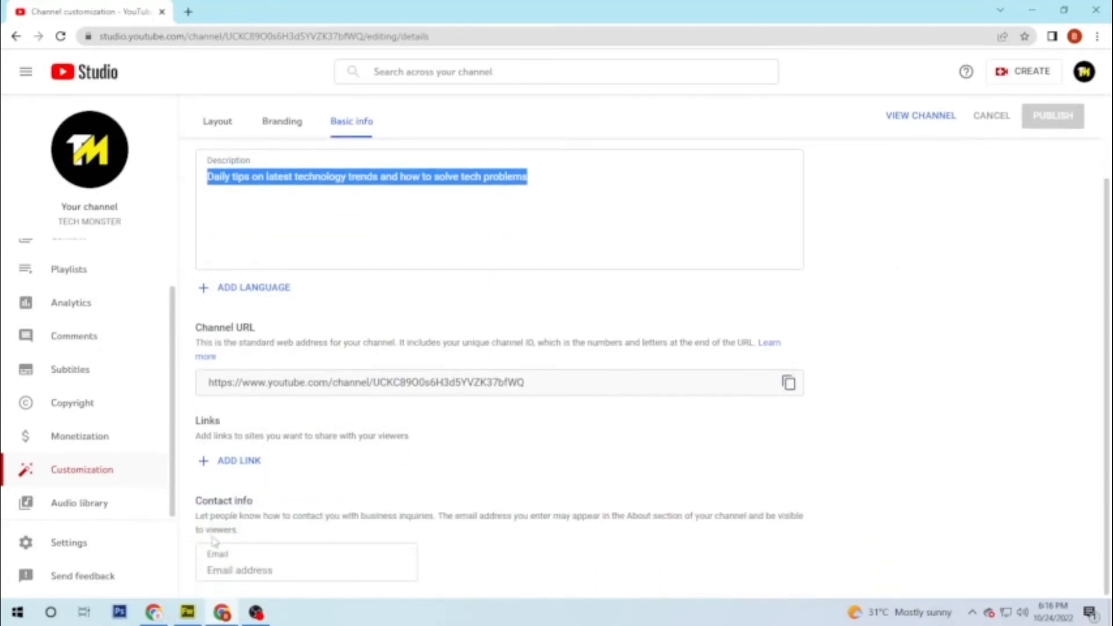
Step: Enter the business contact e-mail address, correcting a typo, and publish the changes
left_click(258, 570)
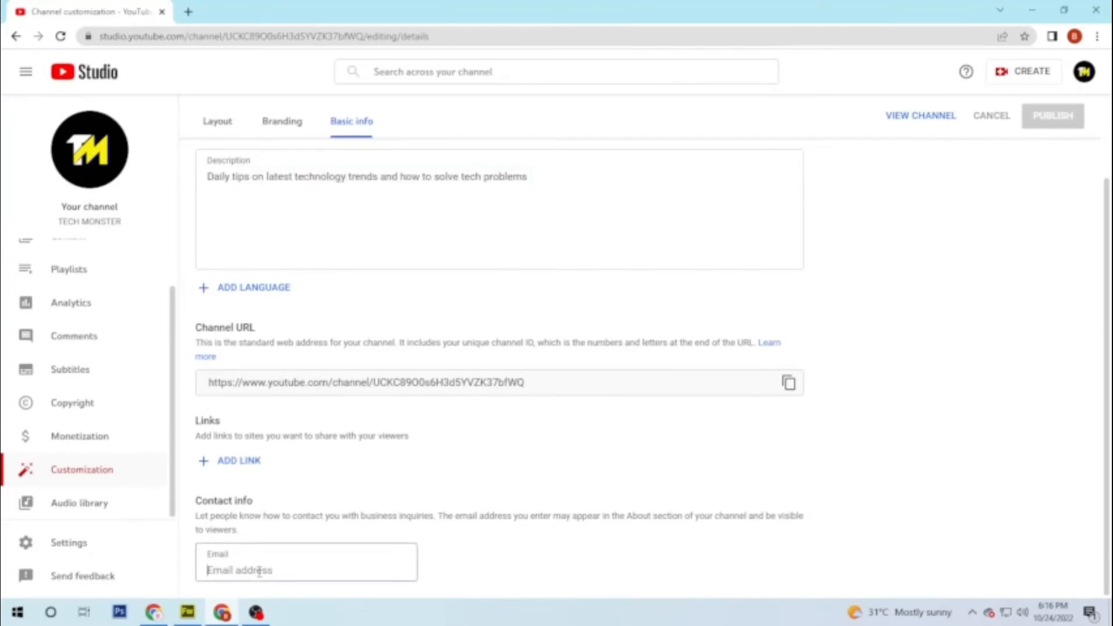
key("ctrl+a")
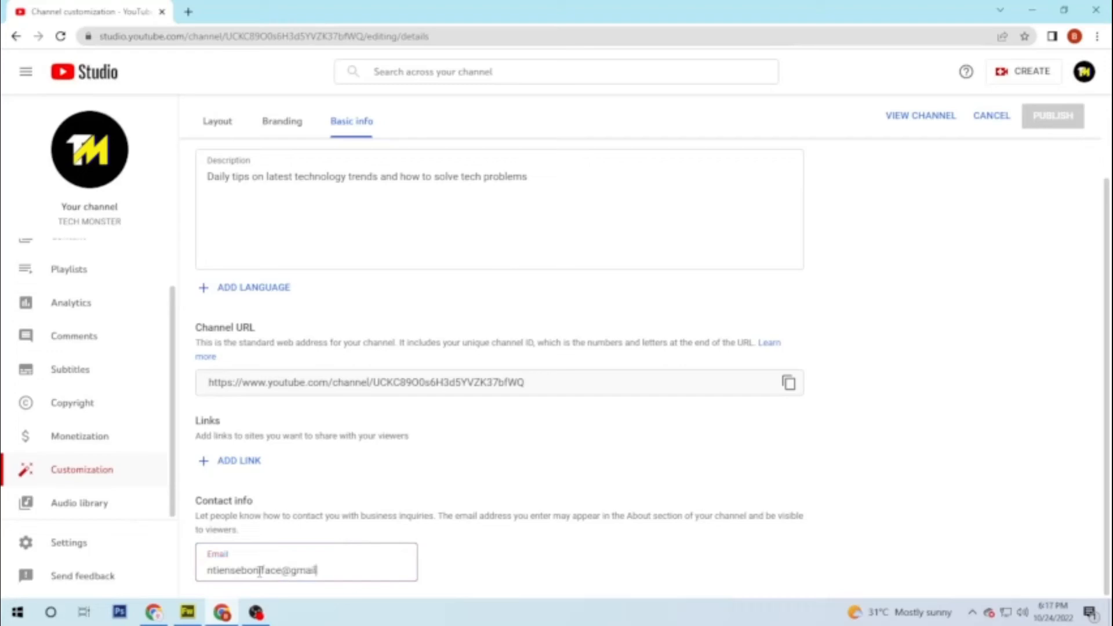
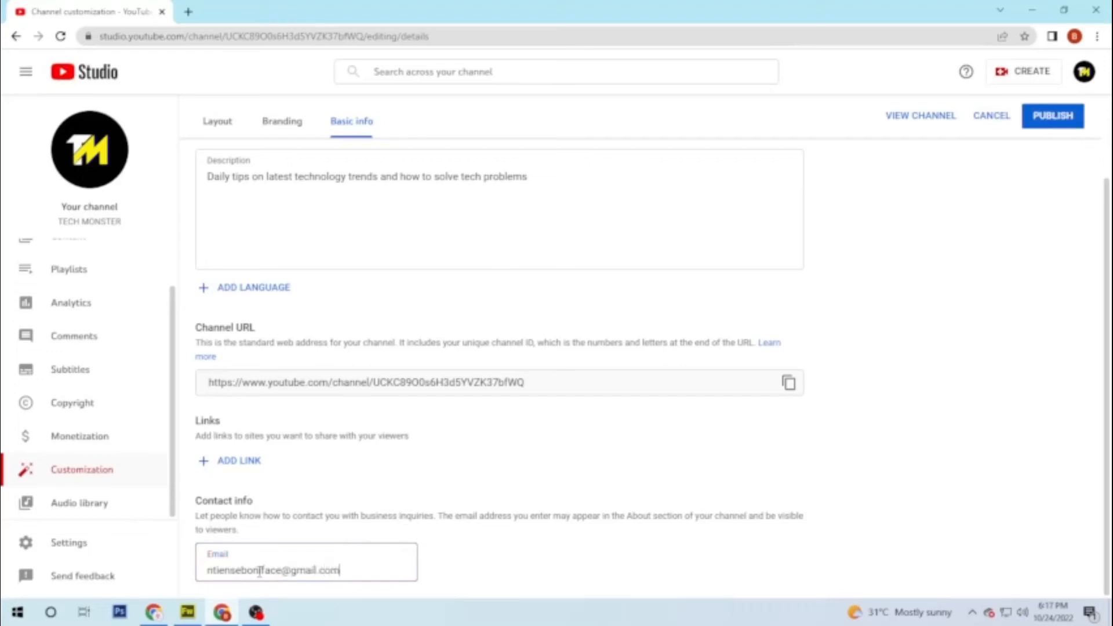
left_click(1058, 118)
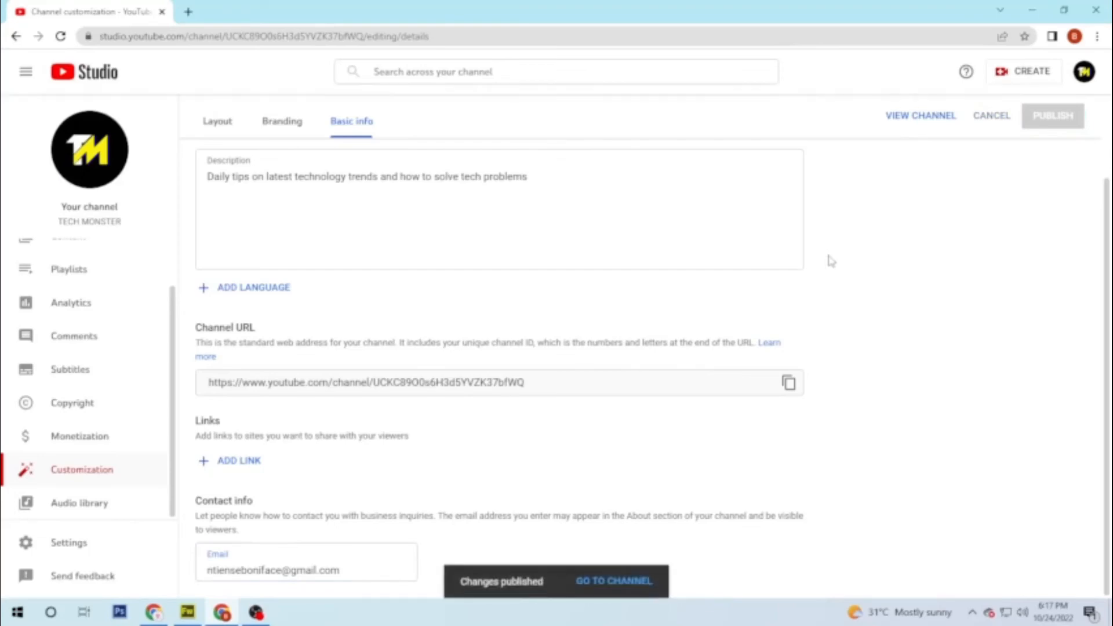
Step: Open the public TECH MONSTER channel page and view its Videos and Playlists tabs
scroll(81, 409, "up", 1)
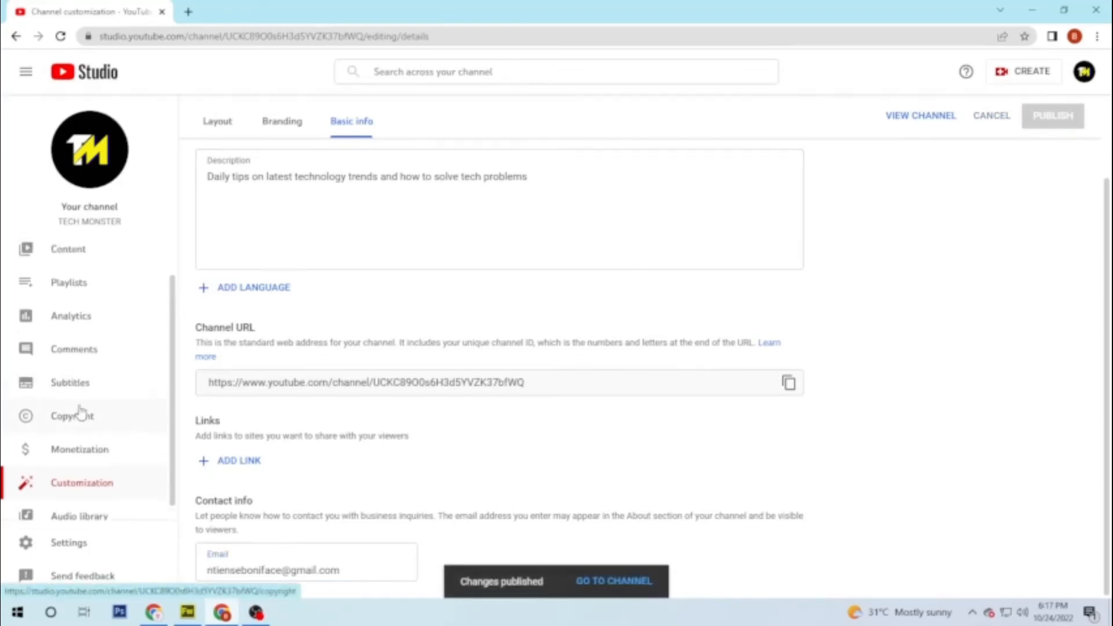
left_click(1084, 73)
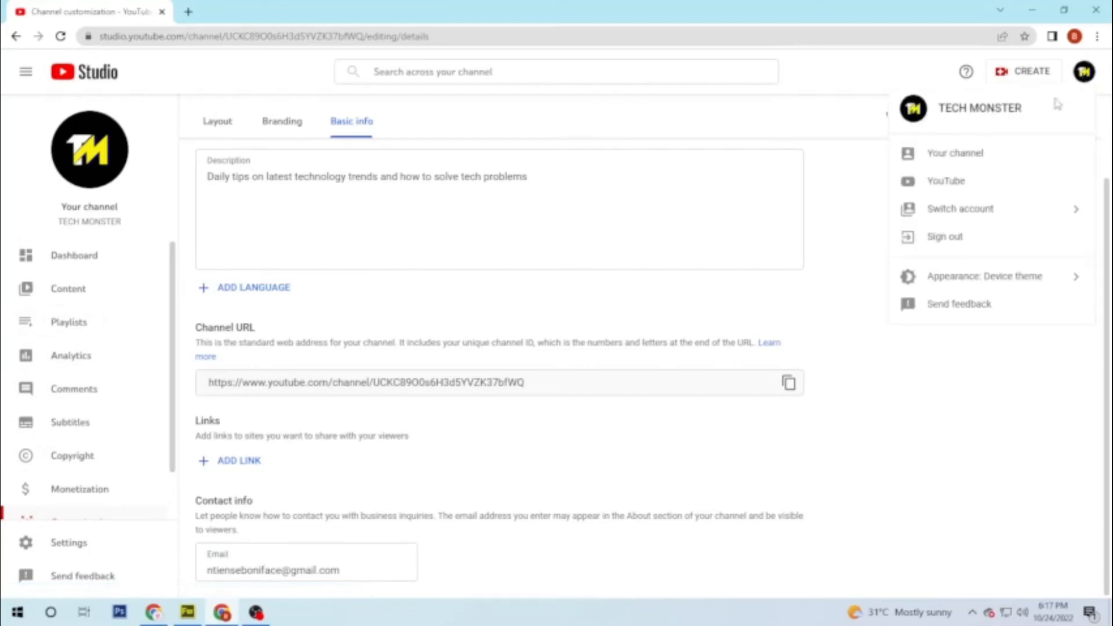
left_click(955, 163)
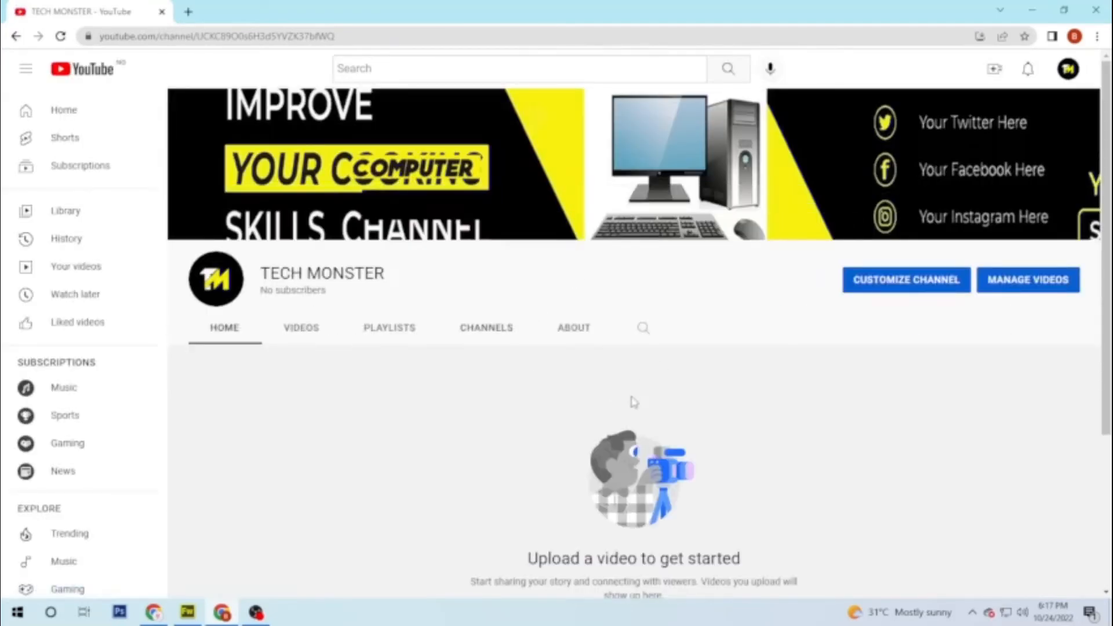
left_click(305, 332)
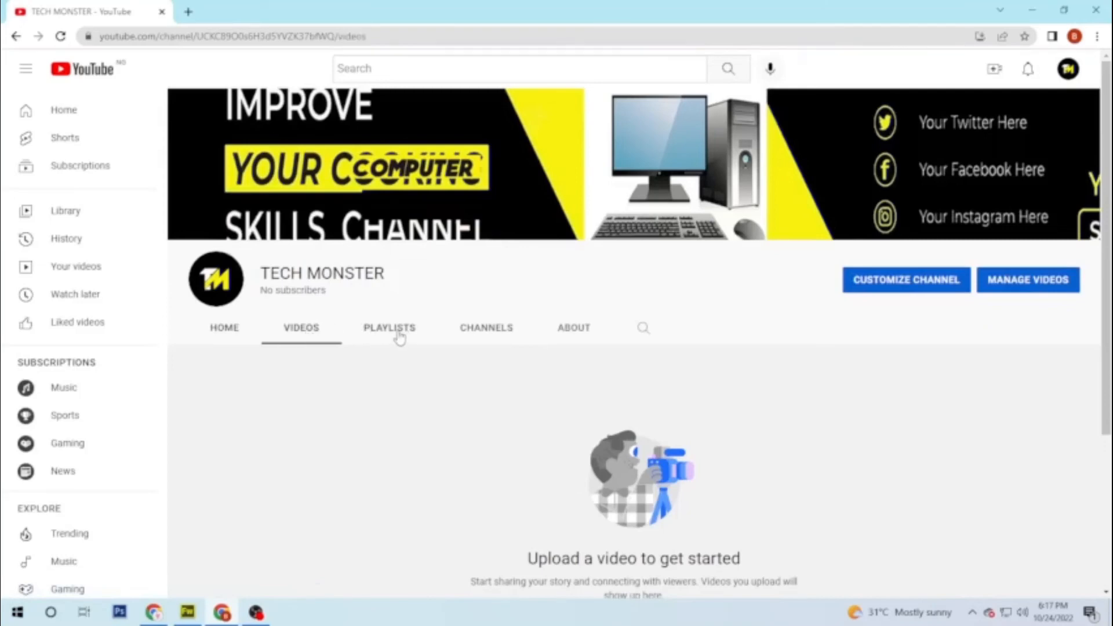
left_click(399, 336)
scroll(759, 339, "down", 1)
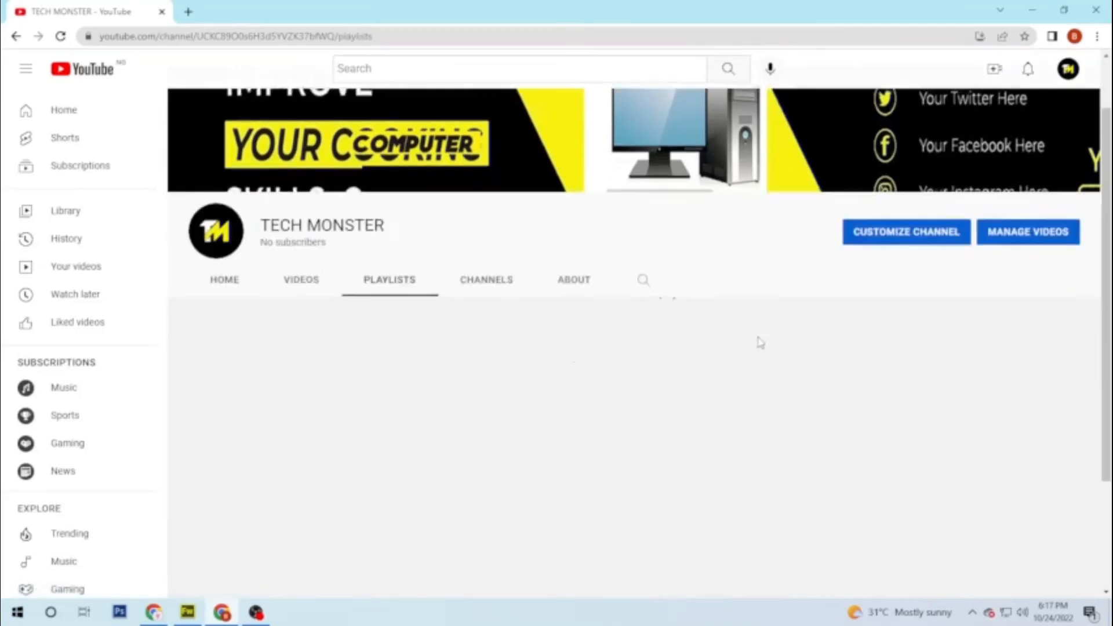
scroll(761, 336, "up", 1)
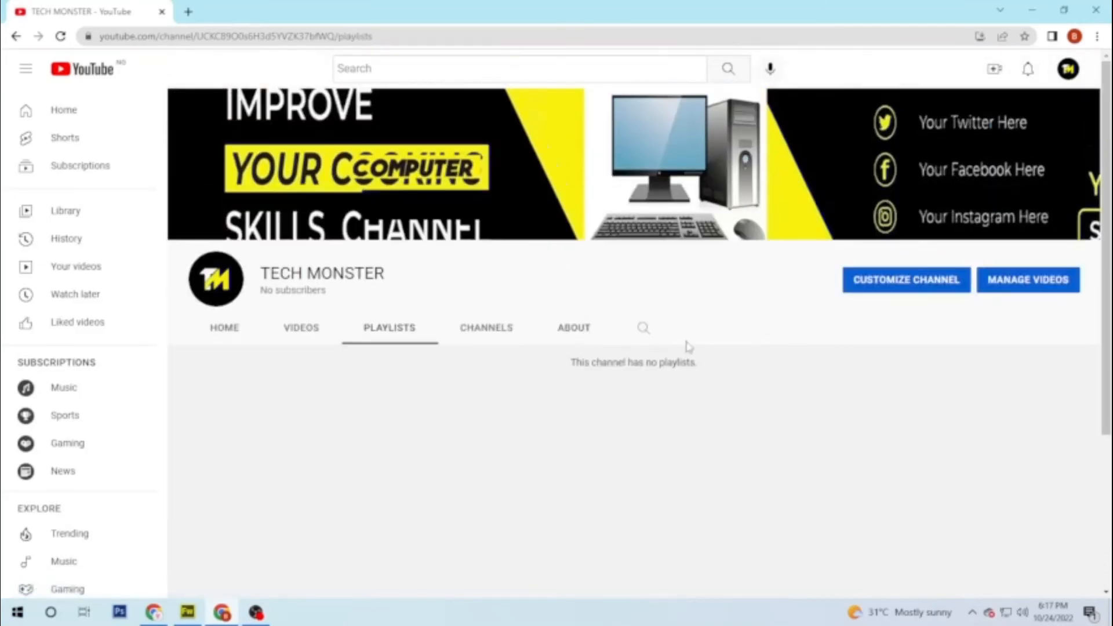
Step: Return to the channel Home tab, dismiss the upload options and scroll down the page
left_click(220, 329)
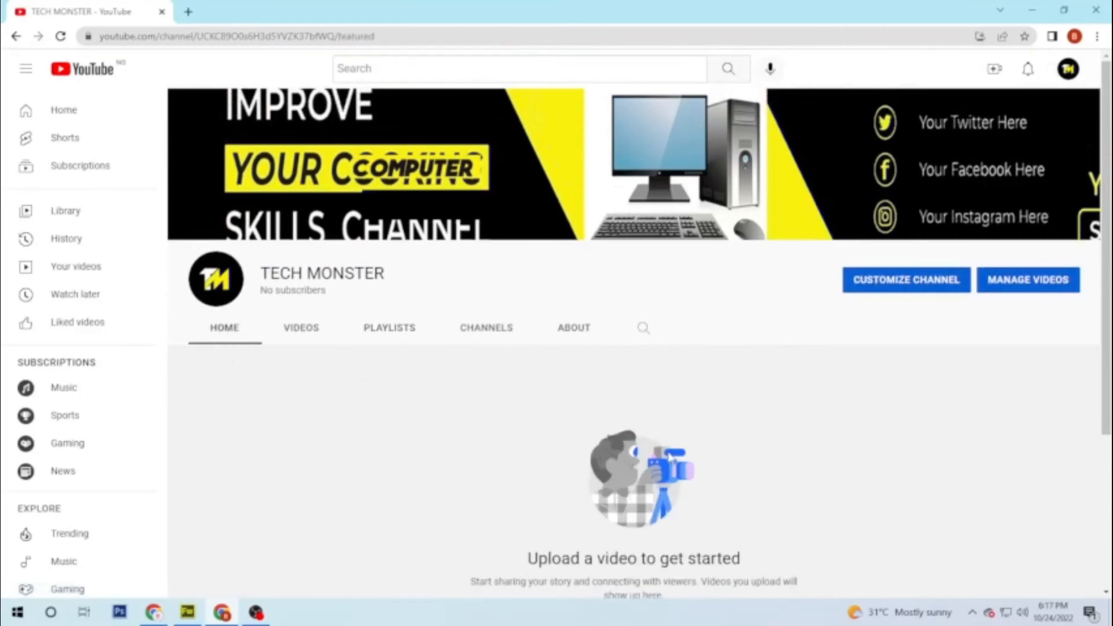
scroll(600, 455, "down", 2)
scroll(721, 437, "up", 2)
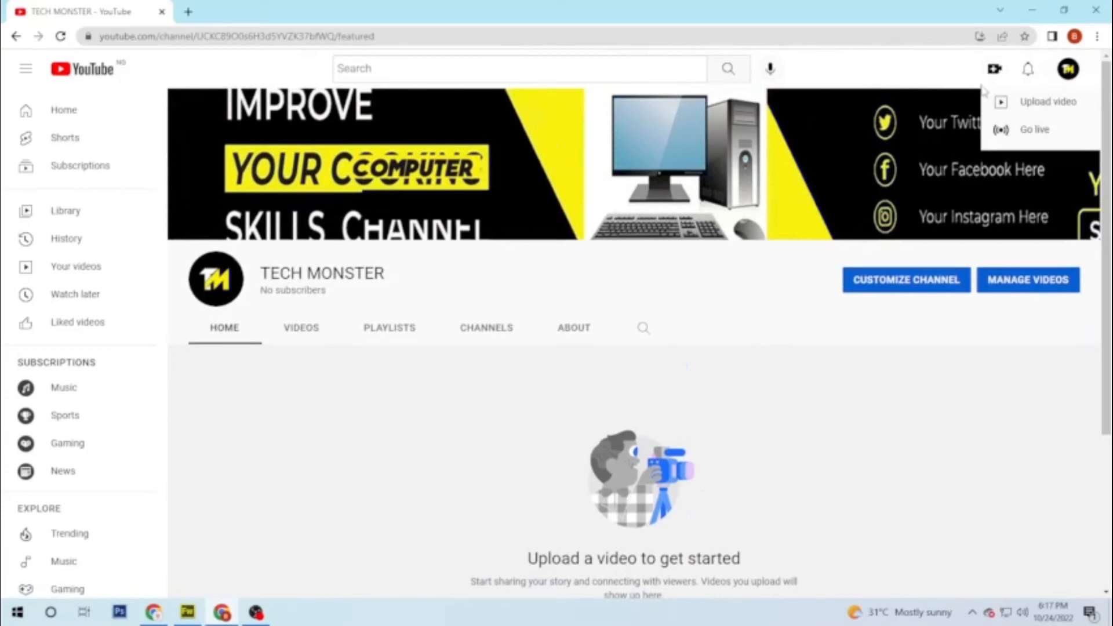
left_click(823, 370)
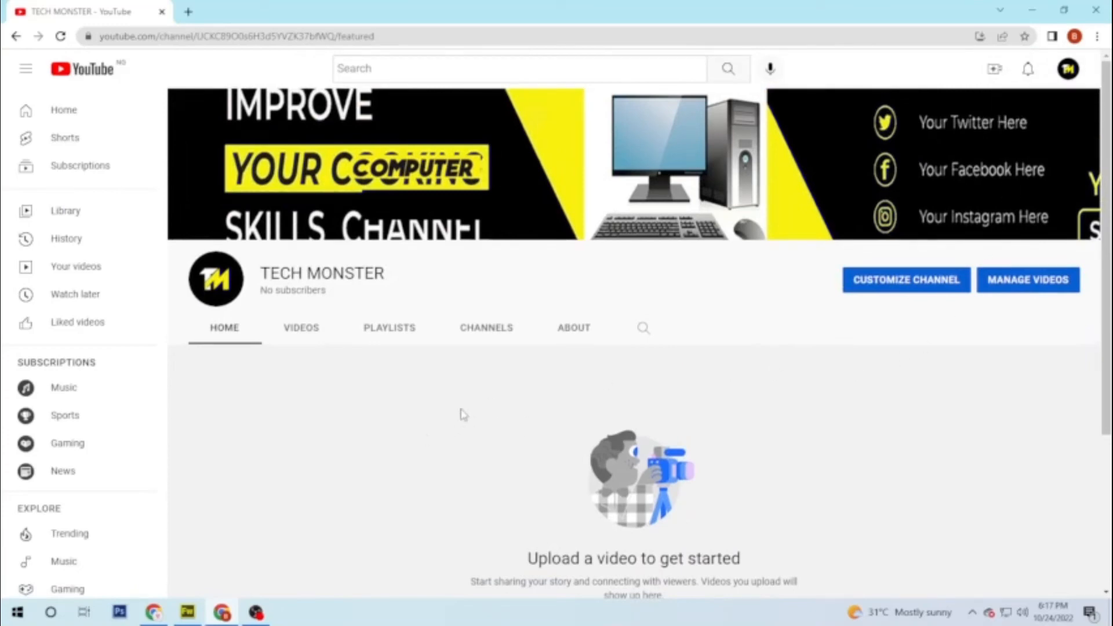
scroll(371, 387, "down", 3)
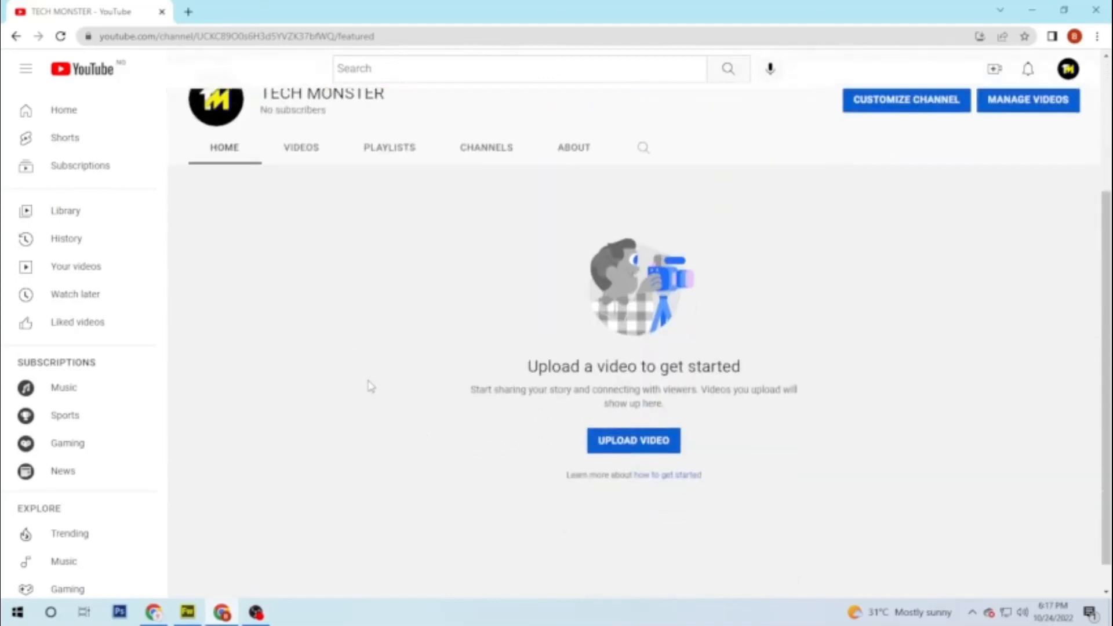
scroll(35, 539, "down", 5)
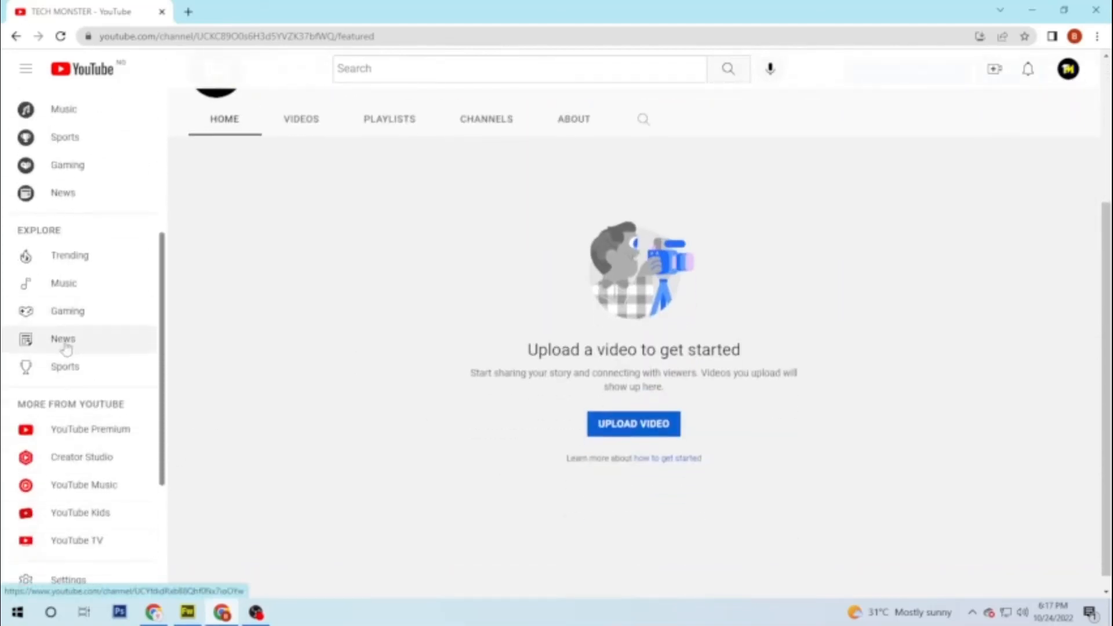
scroll(64, 353, "down", 3)
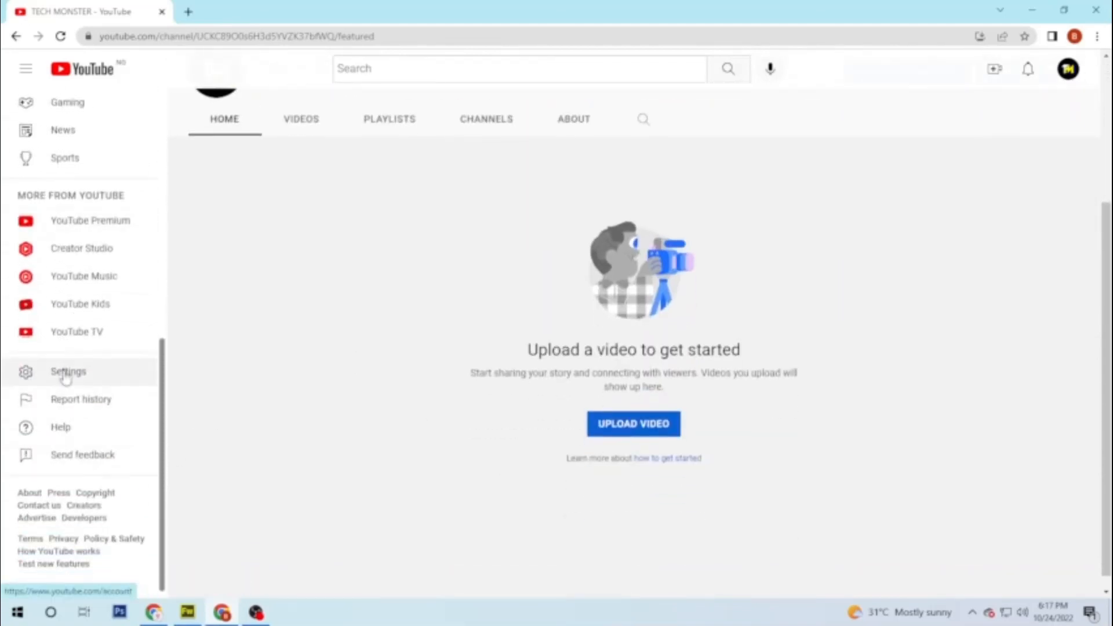
Step: Open Settings at the Channel status and features page
left_click(65, 370)
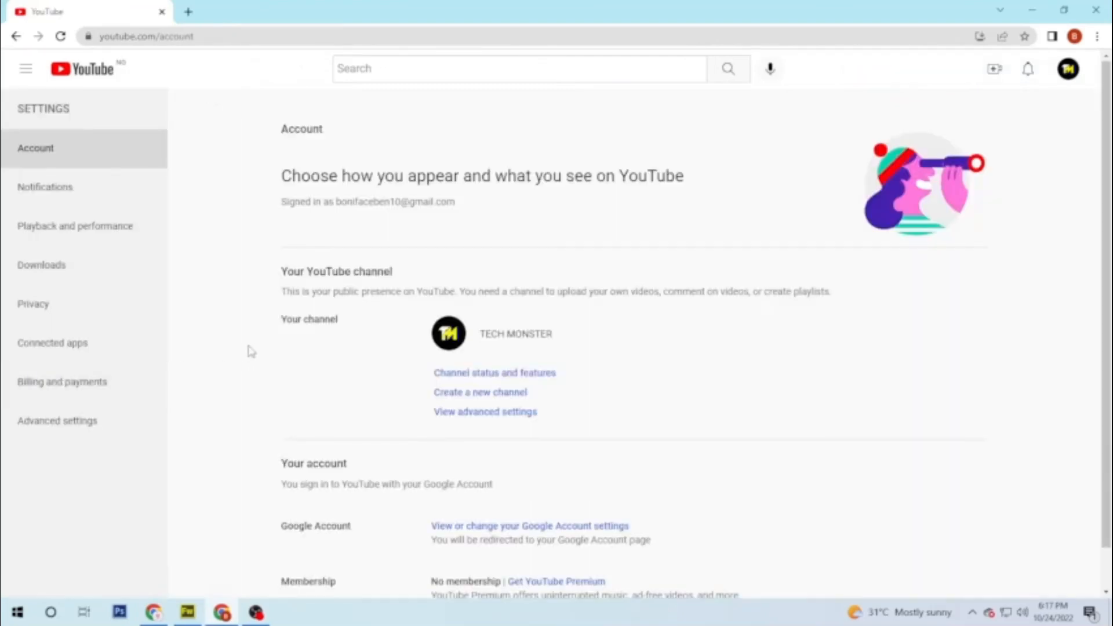
scroll(291, 390, "down", 1)
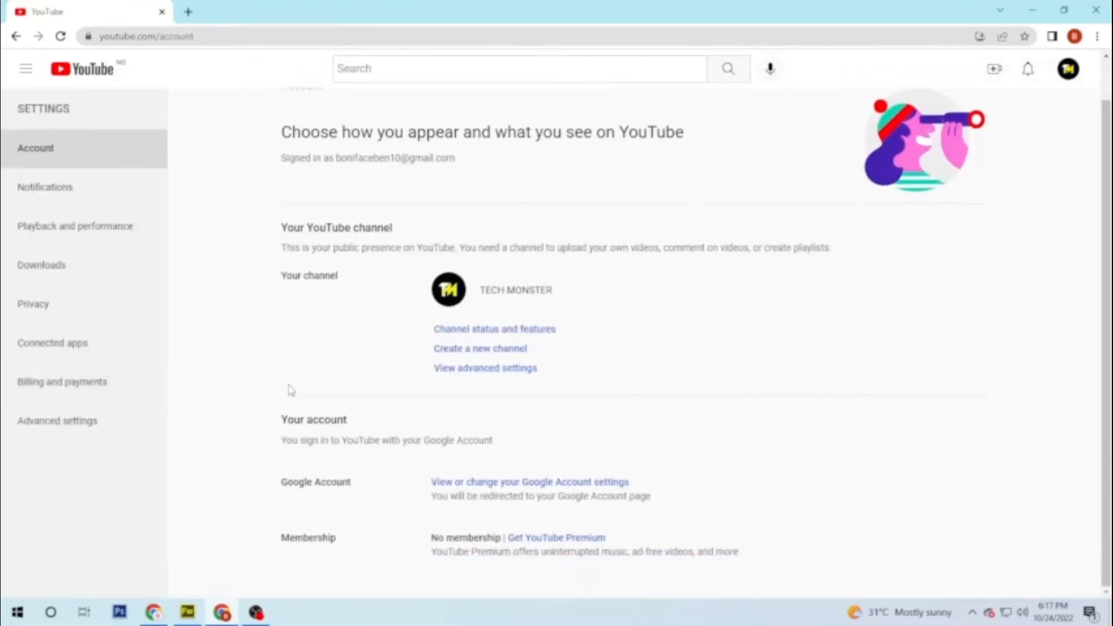
left_click(518, 333)
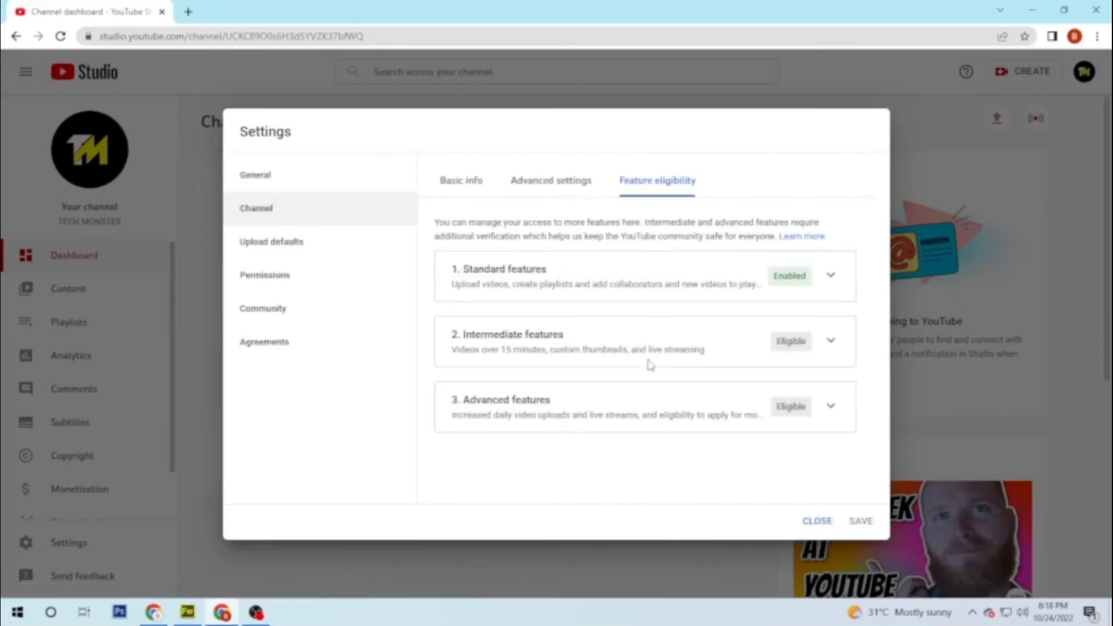
Step: Expand the Advanced and Intermediate features and begin phone number verification
left_click(830, 406)
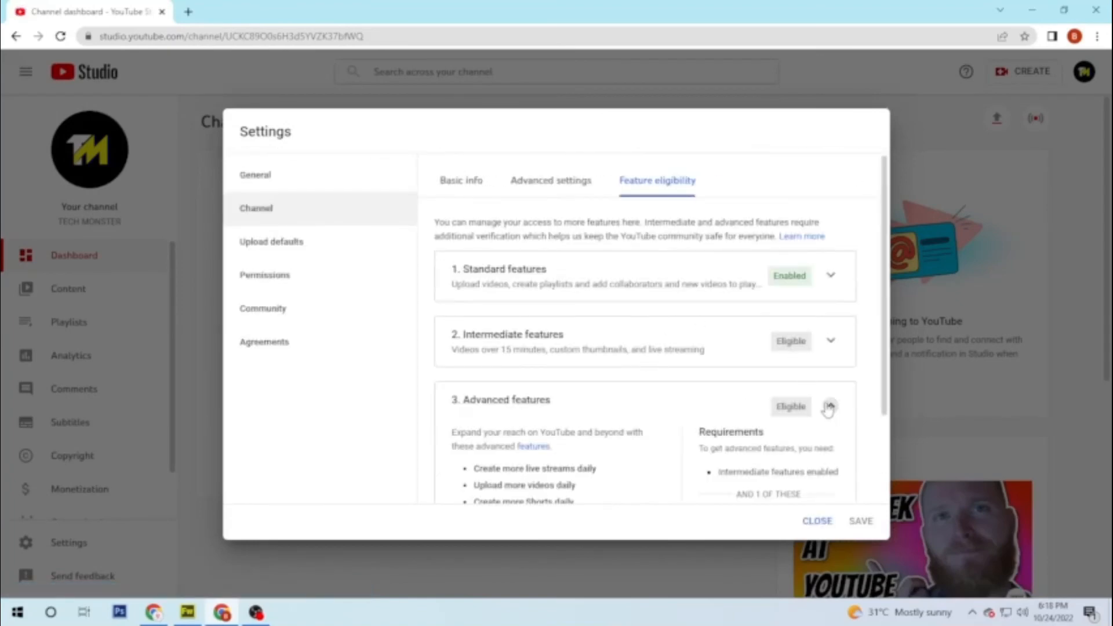
left_click(831, 345)
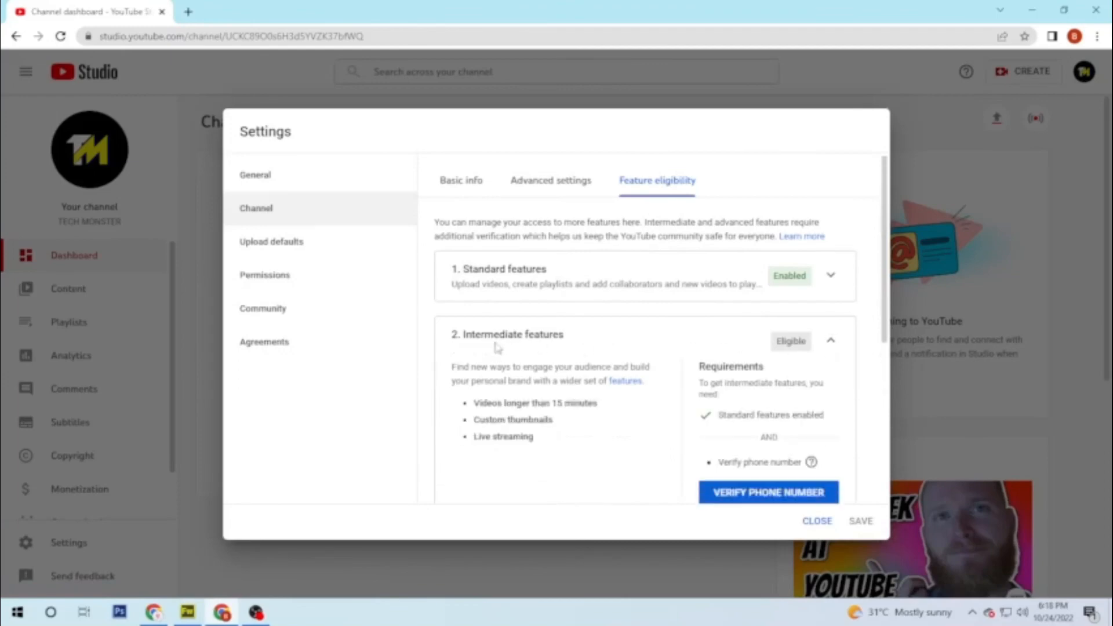
left_click_drag(464, 336, 545, 337)
scroll(653, 357, "down", 2)
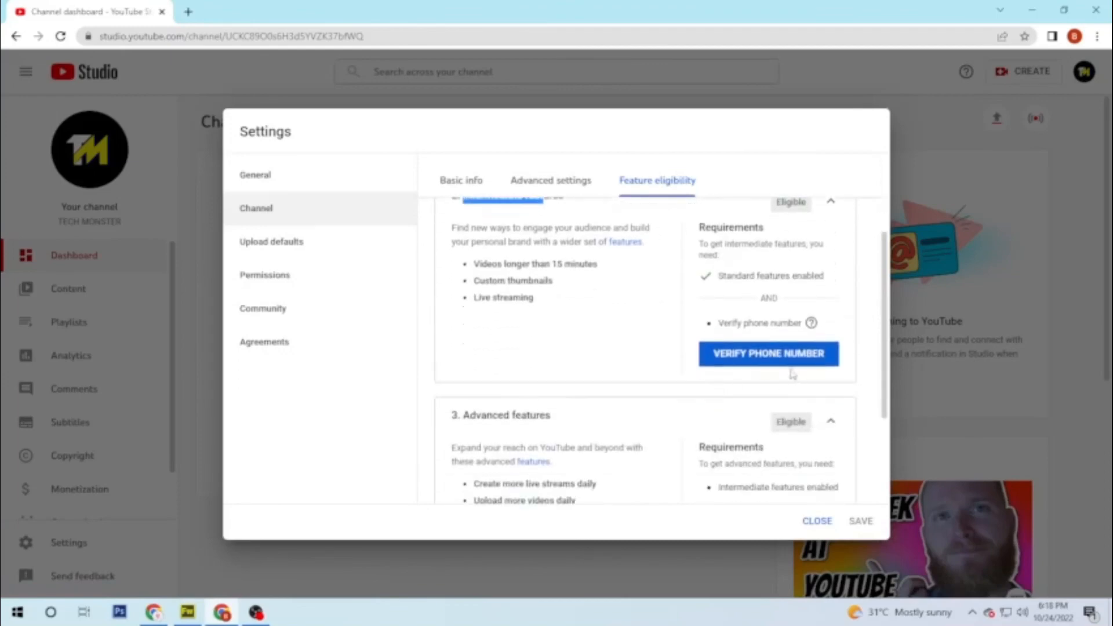
left_click(766, 357)
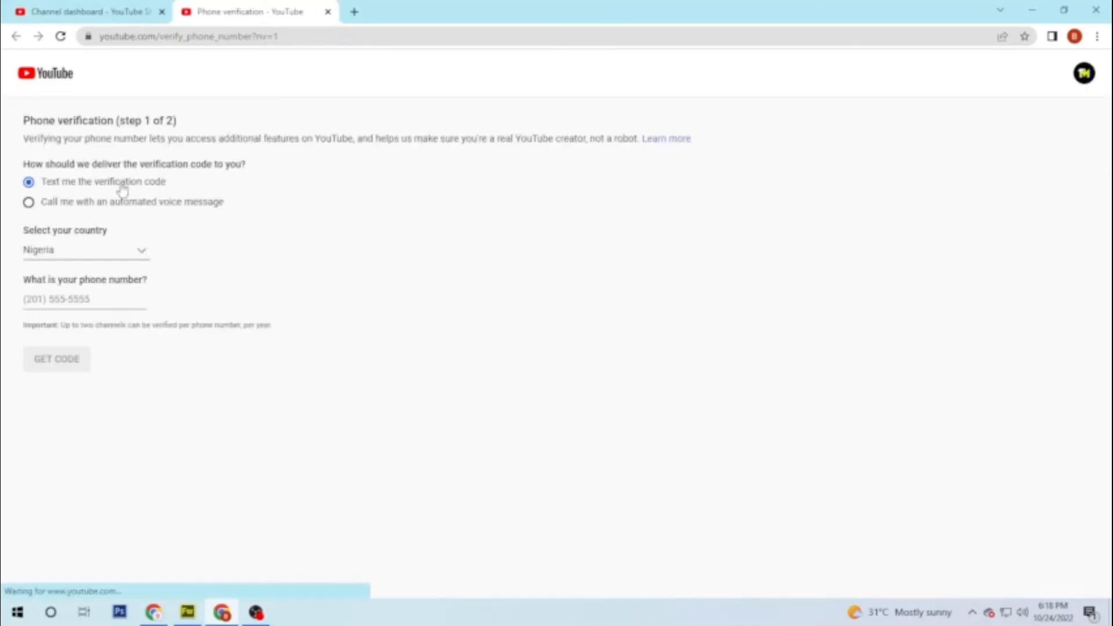
Step: Keep Nigeria as the country, leave the phone number blank, and close Settings on the dashboard
left_click(63, 261)
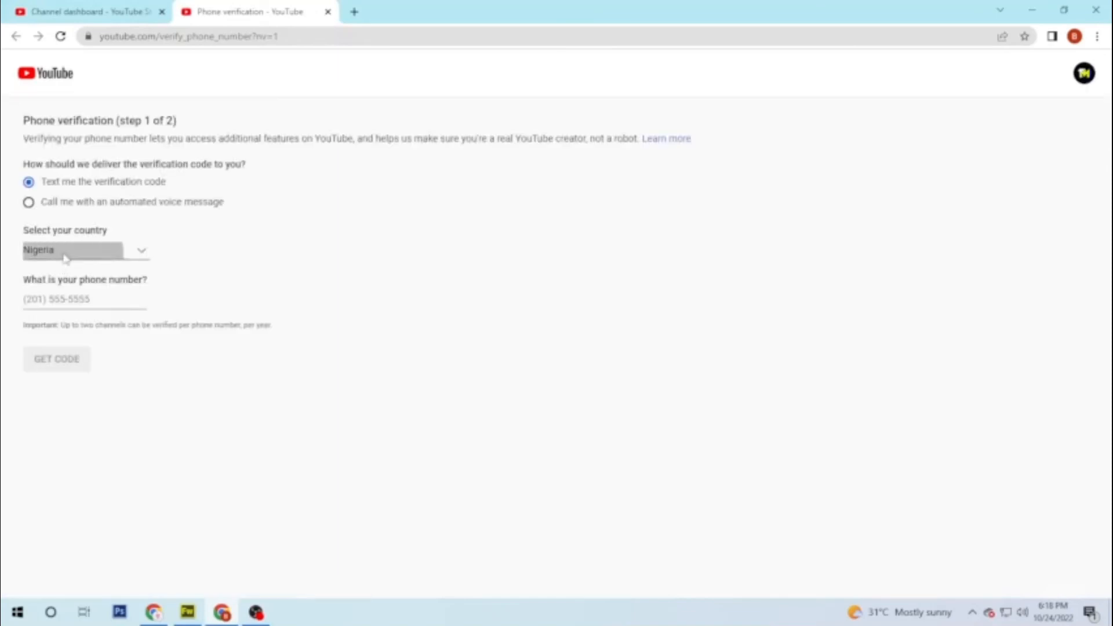
left_click(349, 294)
left_click(103, 299)
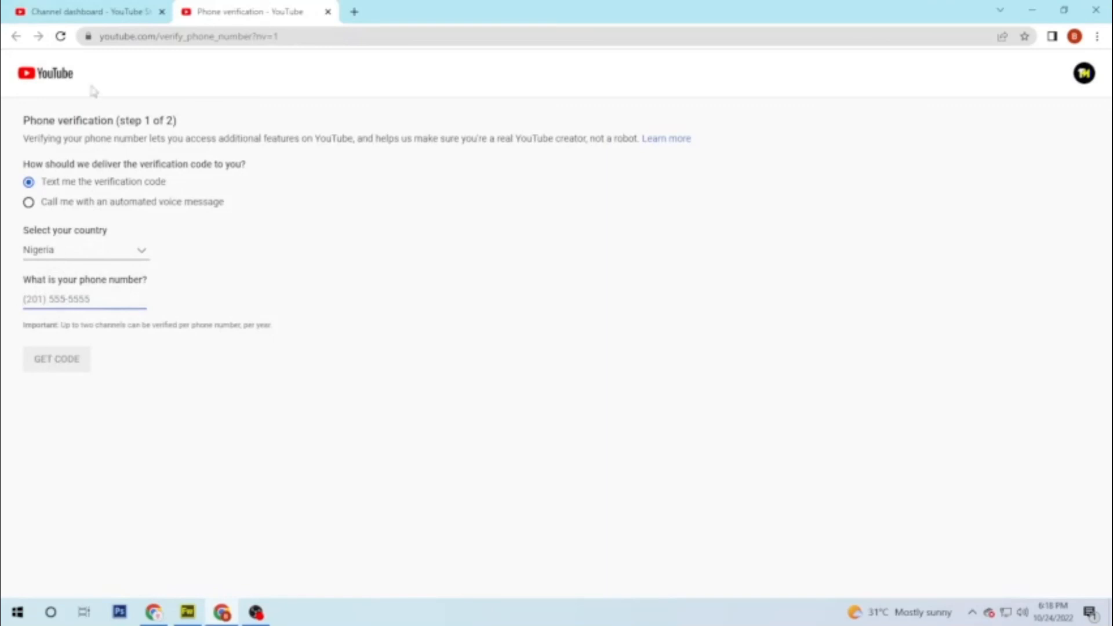
left_click(87, 12)
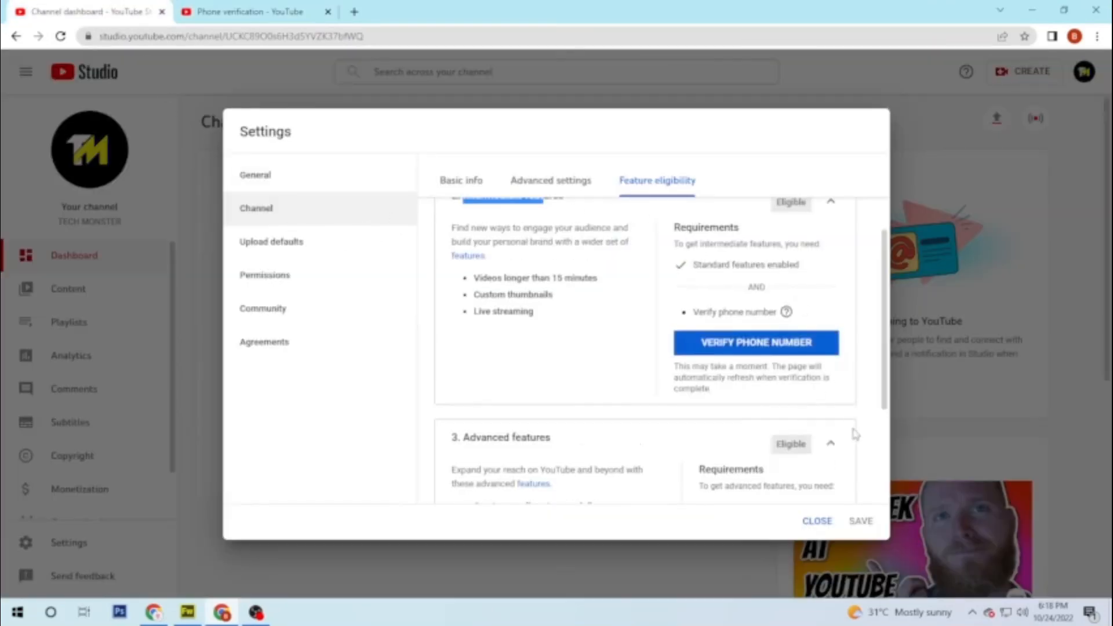
left_click(819, 521)
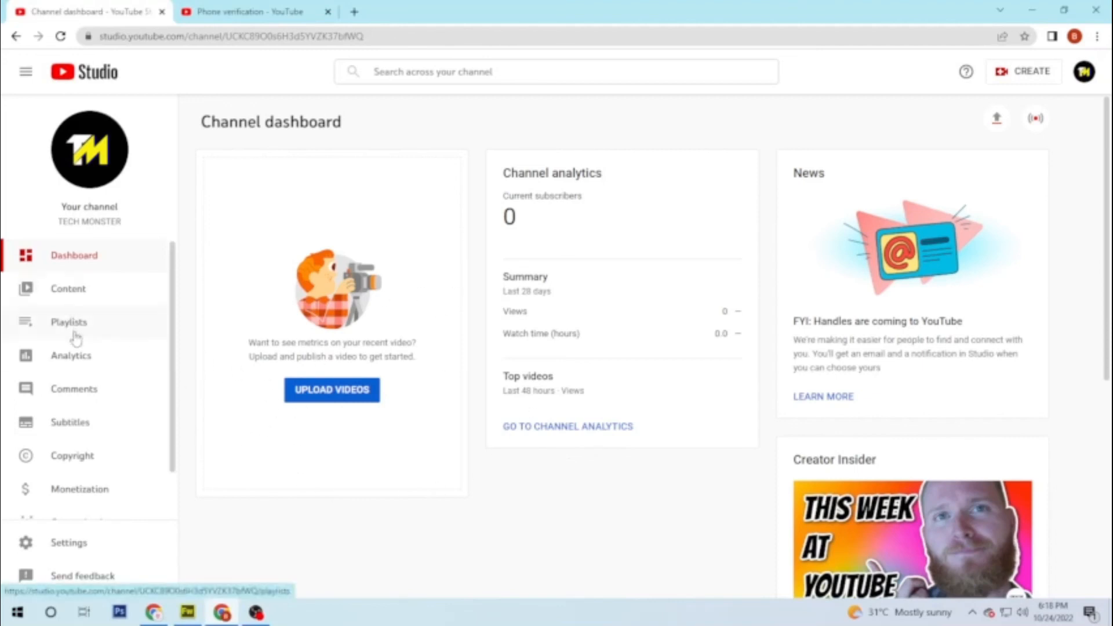
left_click(72, 356)
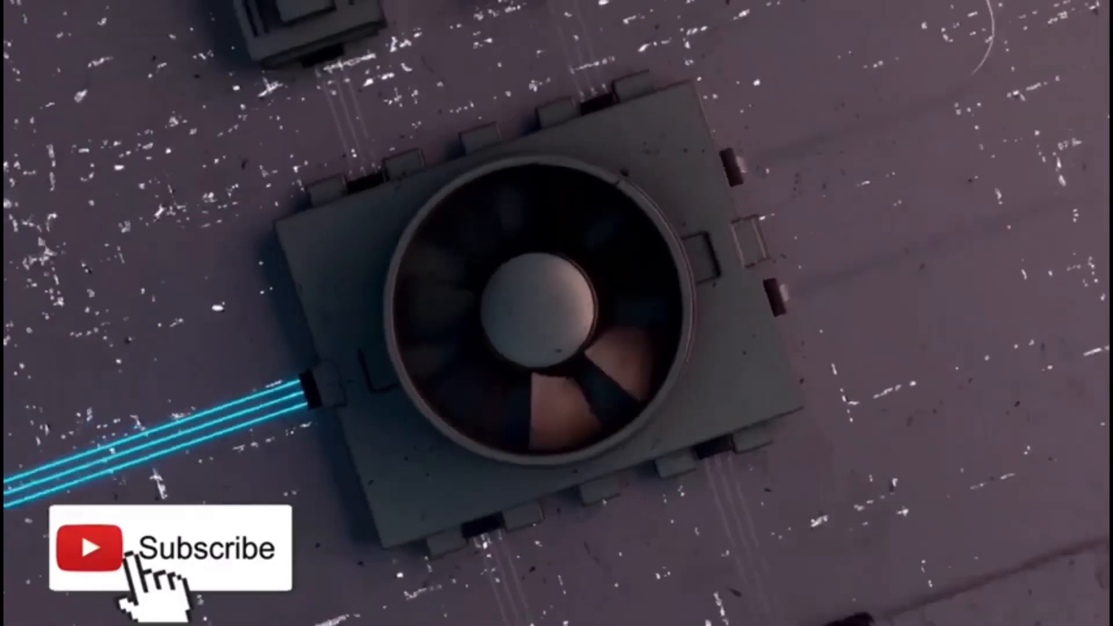